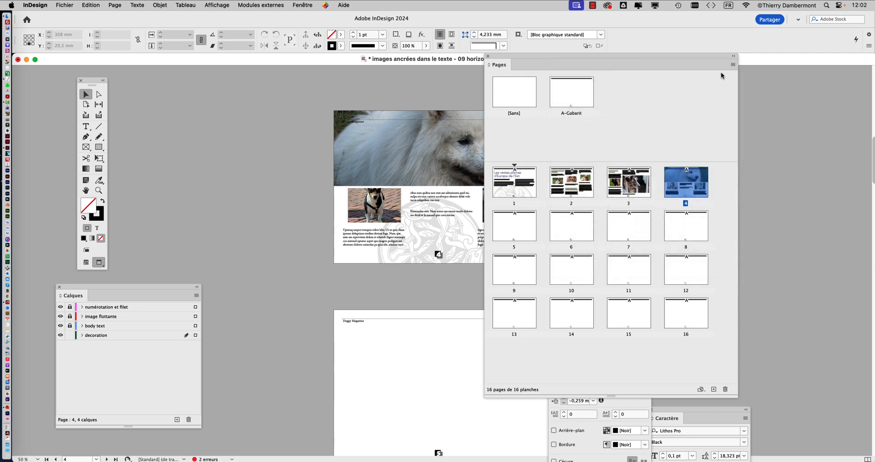
- Create a new one-page parent with prefix B, named Gabarit, based on A-Gabarit, in A4 landscape format
{"action": "left_click", "coordinate": [731, 64]}
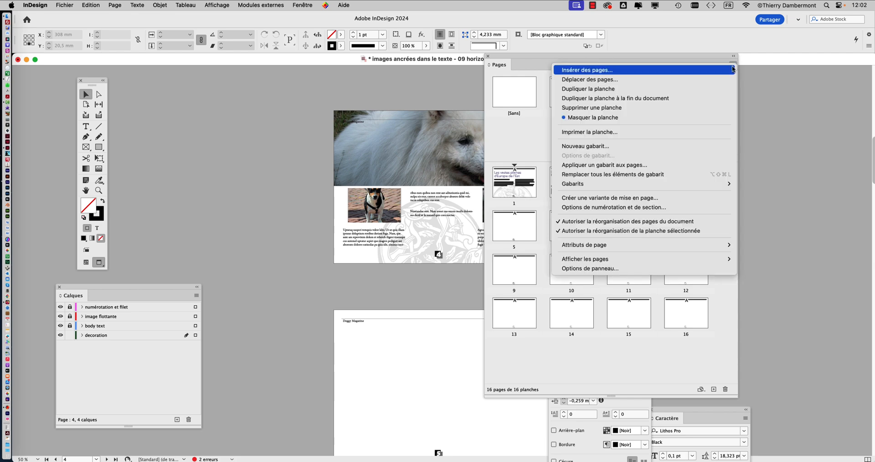
{"action": "left_click", "coordinate": [607, 146]}
{"action": "left_click_drag", "start_coordinate": [396, 179], "coordinate": [218, 96]}
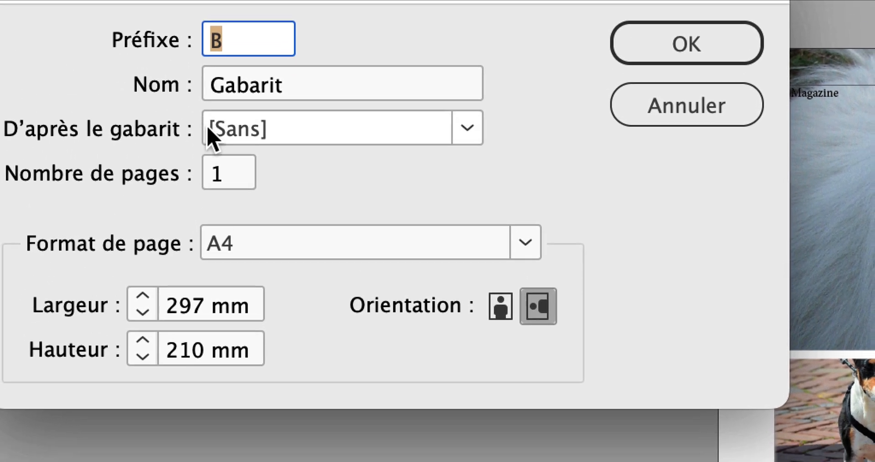
{"action": "left_click", "coordinate": [210, 134]}
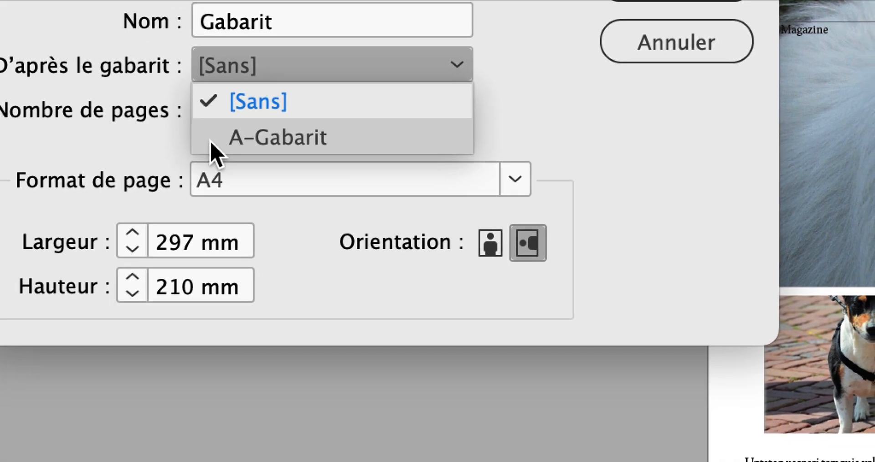
{"action": "left_click", "coordinate": [212, 139]}
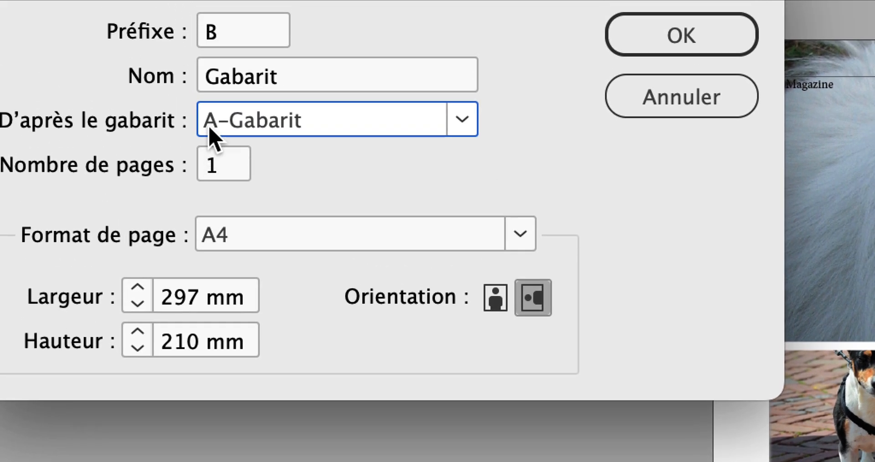
{"action": "key", "text": "alt"}
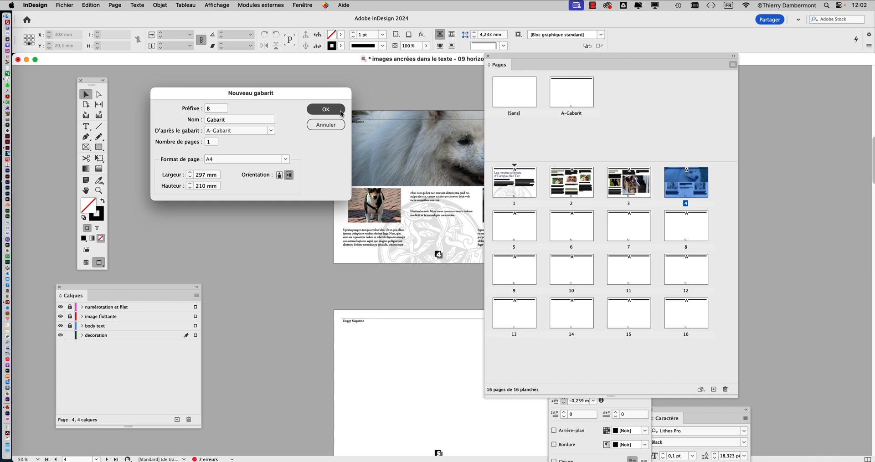
{"action": "left_click", "coordinate": [325, 110]}
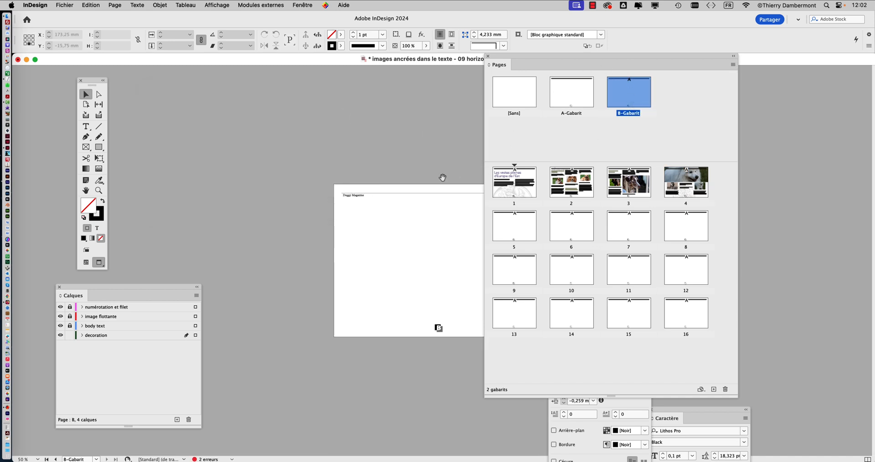
- Show the B-Gabarit page at 100% and clear the space around it by closing Calques, Paragraphe and Caractère and shrinking Pages
{"action": "left_click_drag", "start_coordinate": [571, 58], "coordinate": [652, 74]}
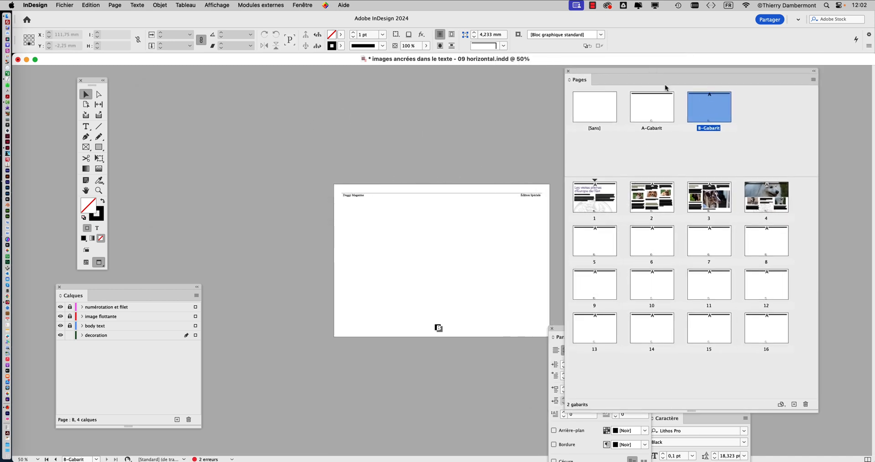
{"action": "key", "text": "super+1"}
{"action": "scroll", "coordinate": [435, 297], "scroll_direction": "right", "scroll_amount": 4}
{"action": "scroll", "coordinate": [435, 297], "scroll_direction": "down", "scroll_amount": 1}
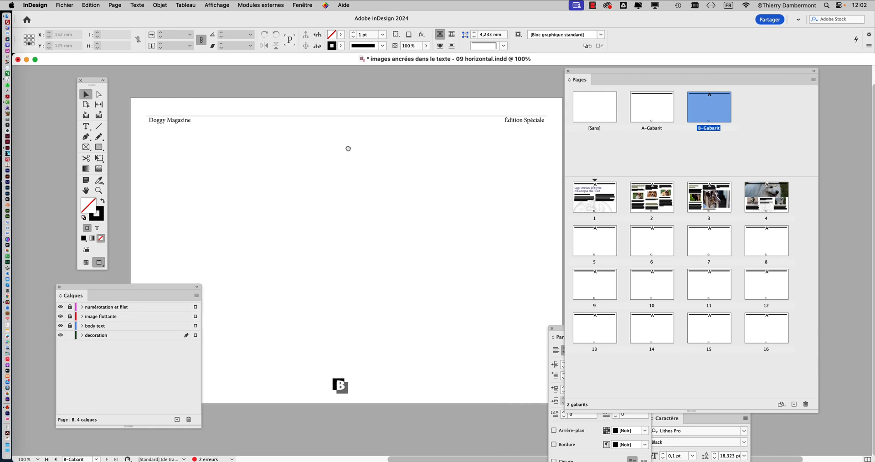
{"action": "left_click", "coordinate": [59, 287]}
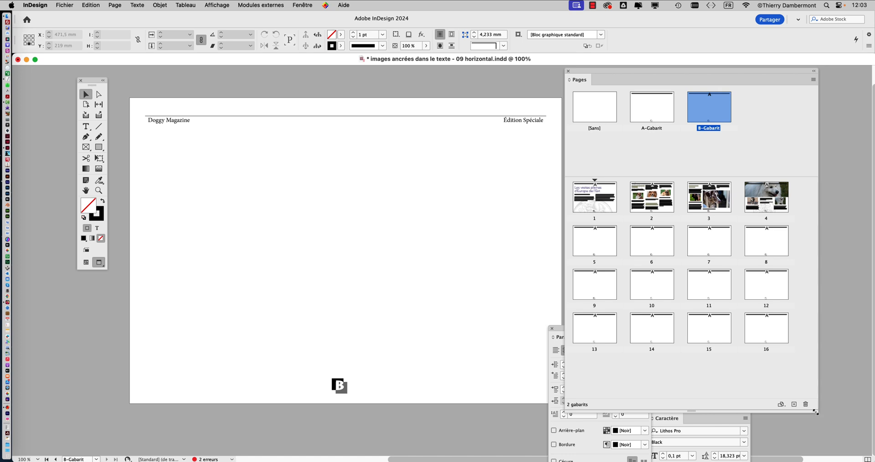
{"action": "left_click_drag", "start_coordinate": [815, 411], "coordinate": [736, 386]}
{"action": "left_click_drag", "start_coordinate": [608, 70], "coordinate": [696, 60]}
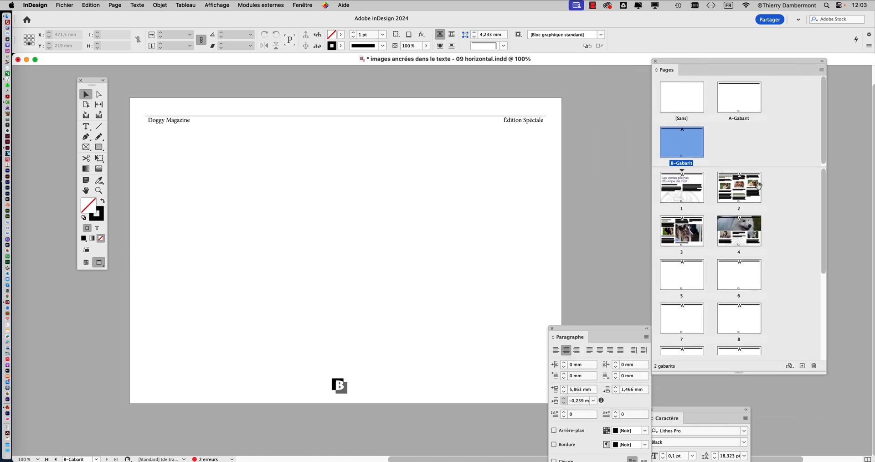
{"action": "left_click", "coordinate": [552, 328]}
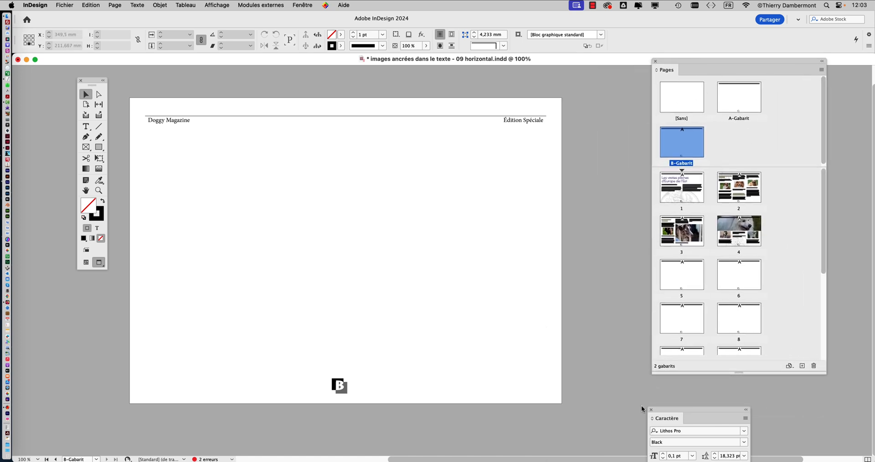
{"action": "left_click", "coordinate": [650, 409]}
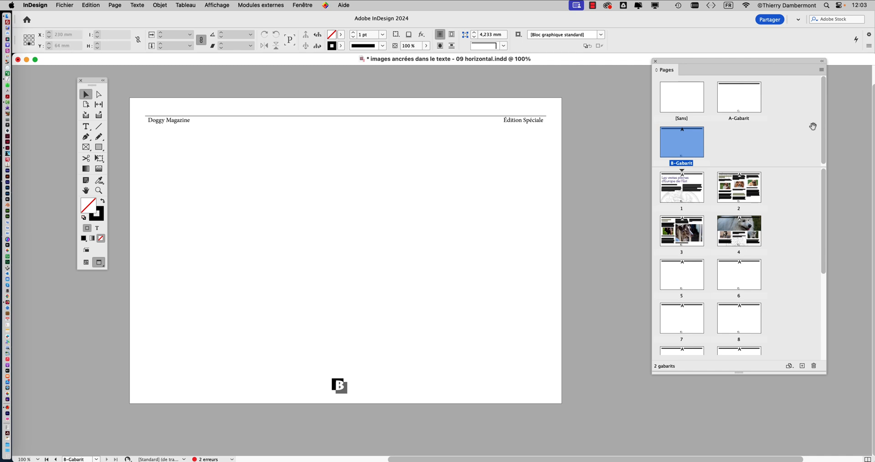
- Open A-Gabarit and B-Gabarit in turn to compare them, and enlarge the parent page area above the document pages
{"action": "double_click", "coordinate": [747, 109]}
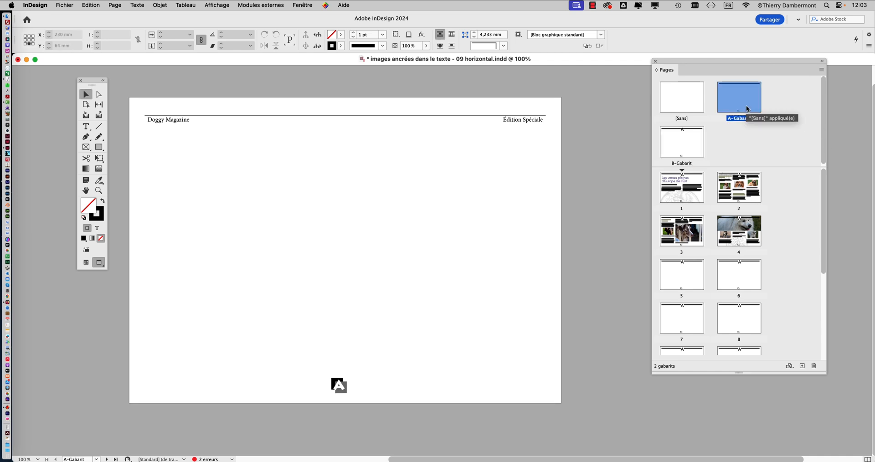
{"action": "double_click", "coordinate": [685, 151]}
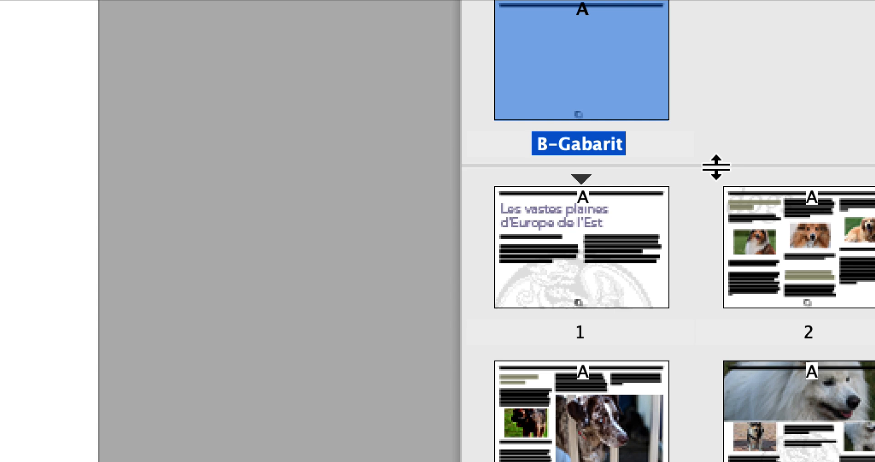
{"action": "left_click_drag", "start_coordinate": [716, 168], "coordinate": [712, 304]}
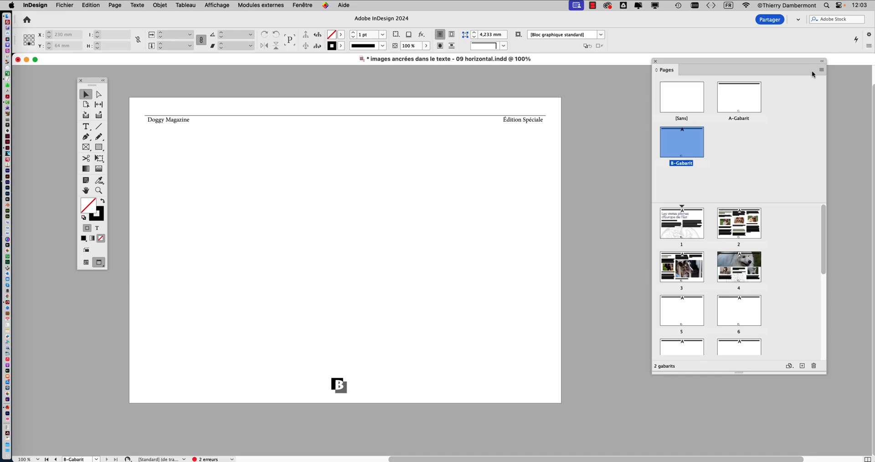
- Rename the B-Gabarit parent page as "sans filet", keeping prefix B and A-Gabarit as its base
{"action": "double_click", "coordinate": [688, 146]}
{"action": "left_click", "coordinate": [820, 70]}
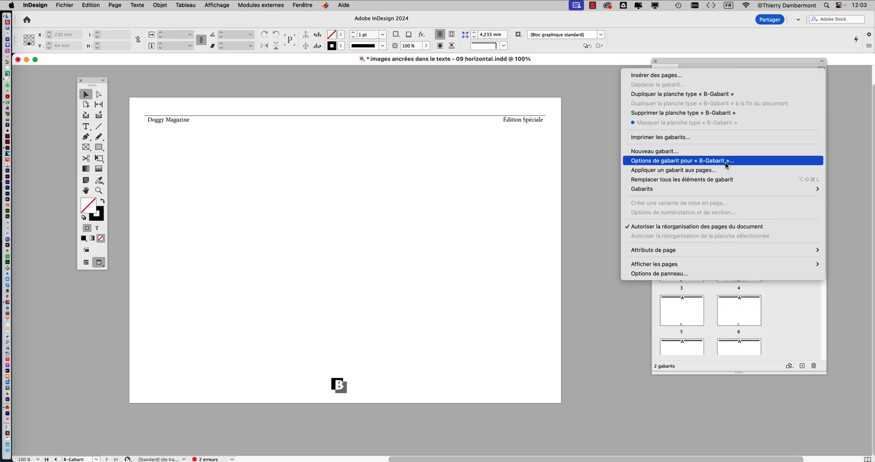
{"action": "left_click", "coordinate": [726, 161]}
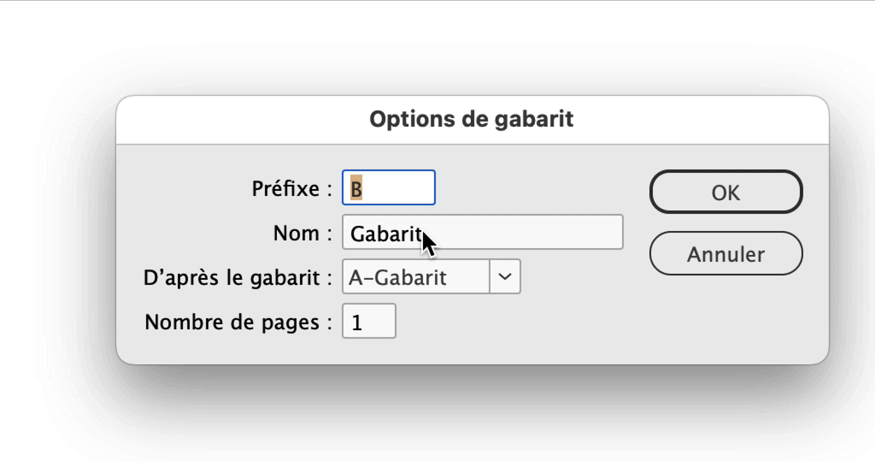
{"action": "left_click_drag", "start_coordinate": [425, 231], "coordinate": [354, 234]}
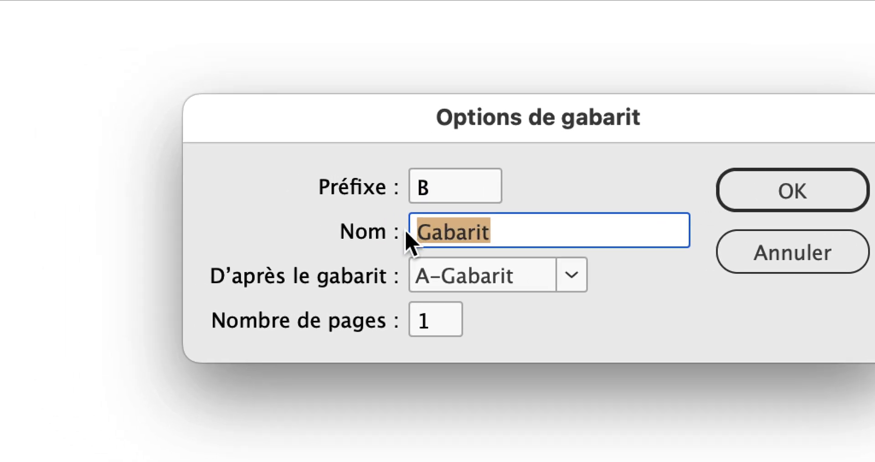
{"action": "type", "text": "sans filet"}
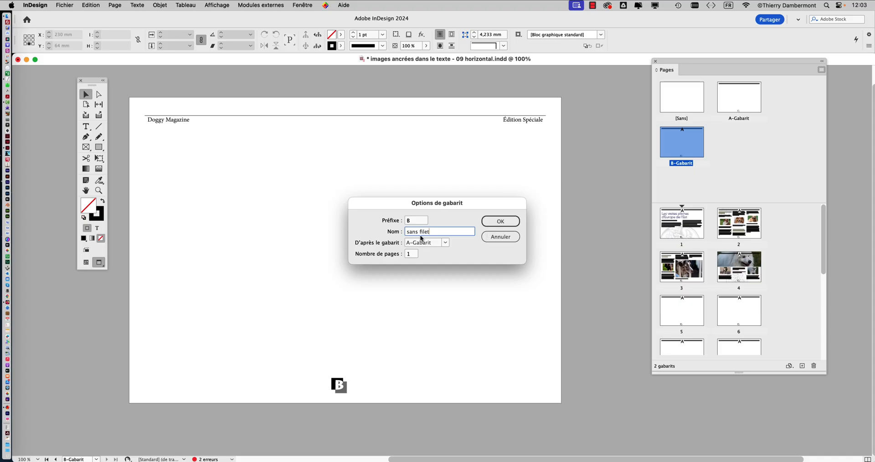
{"action": "key", "text": "Return"}
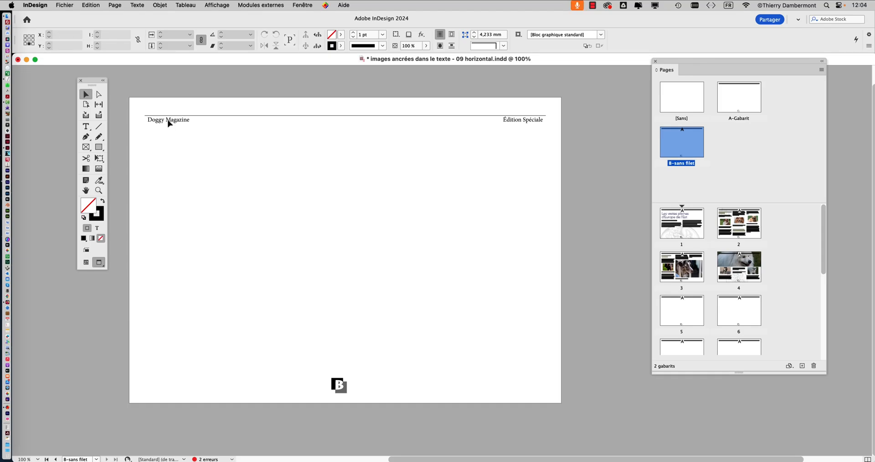
- Lock the decoration layer and unlock the numérotation et filet layer
{"action": "left_click", "coordinate": [294, 5]}
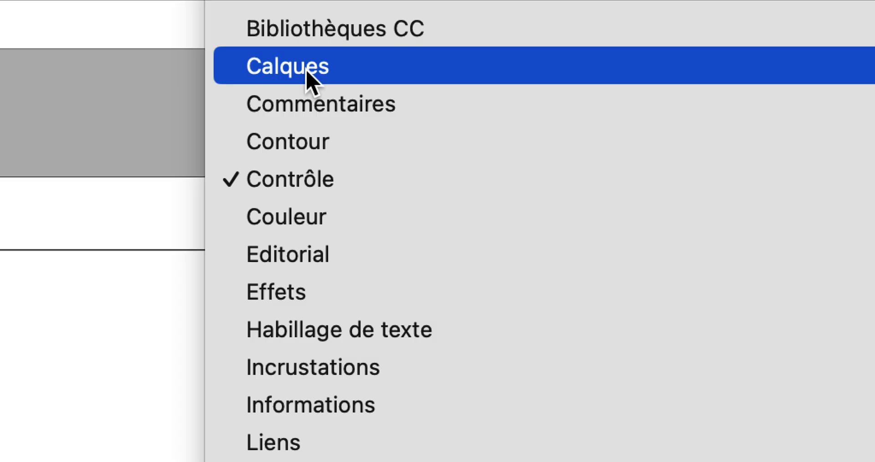
{"action": "left_click", "coordinate": [307, 72]}
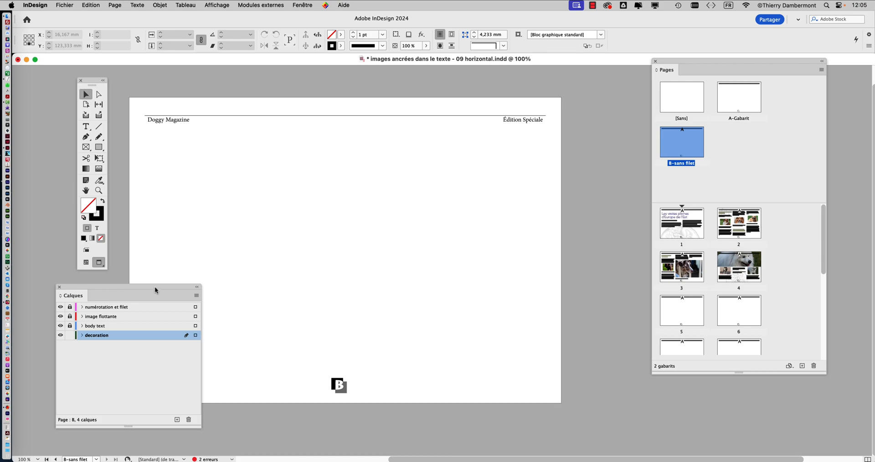
{"action": "left_click_drag", "start_coordinate": [155, 288], "coordinate": [544, 147]}
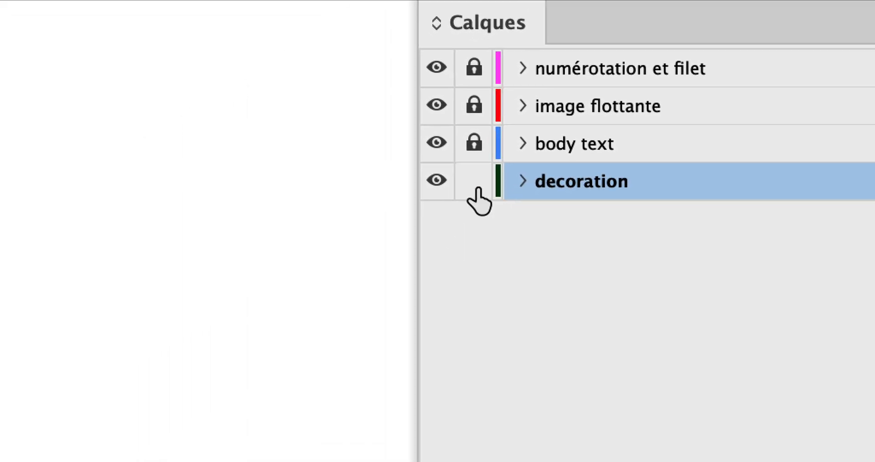
{"action": "left_click", "coordinate": [204, 349]}
{"action": "left_click", "coordinate": [477, 69]}
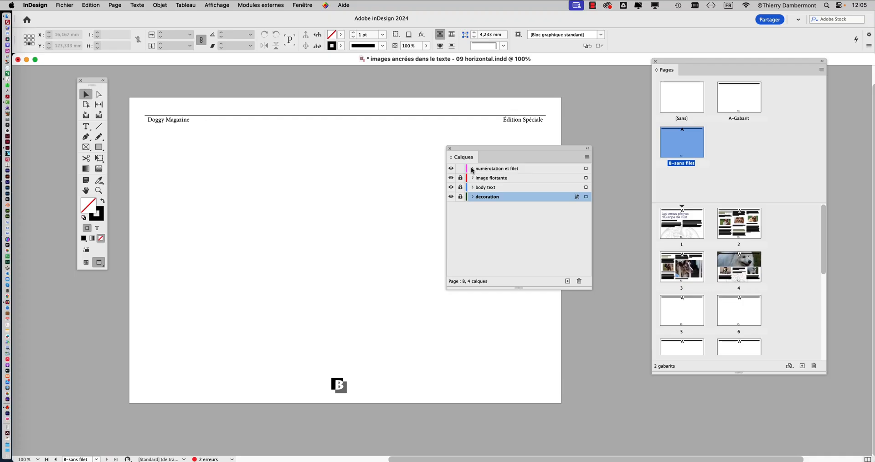
{"action": "left_click", "coordinate": [450, 148]}
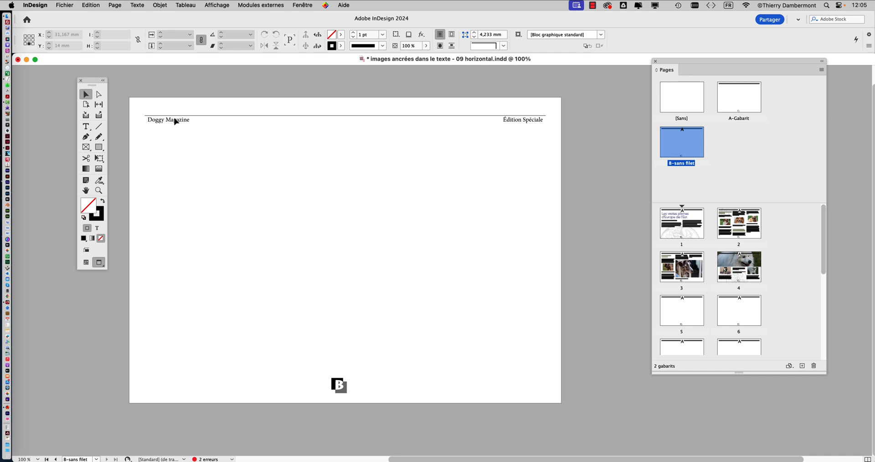
- Delete the "Doggy Magazine / Édition Spéciale" header with its rule from the B-sans filet parent page
{"action": "left_click", "coordinate": [176, 122]}
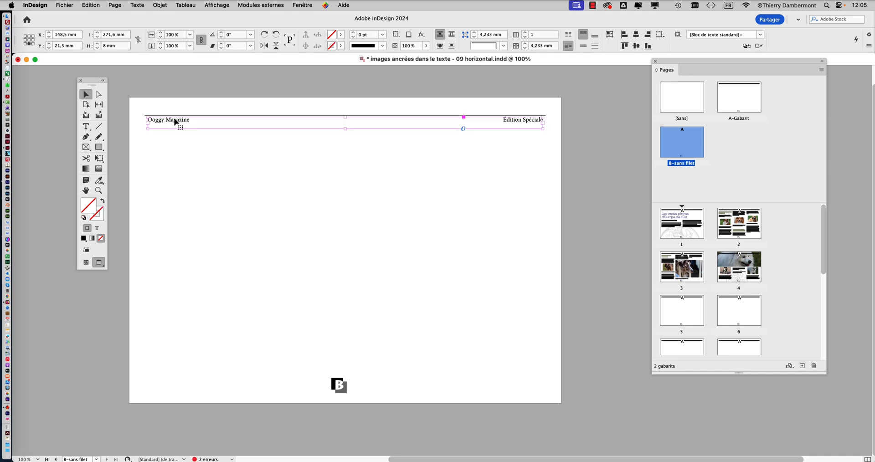
{"action": "key", "text": "Delete"}
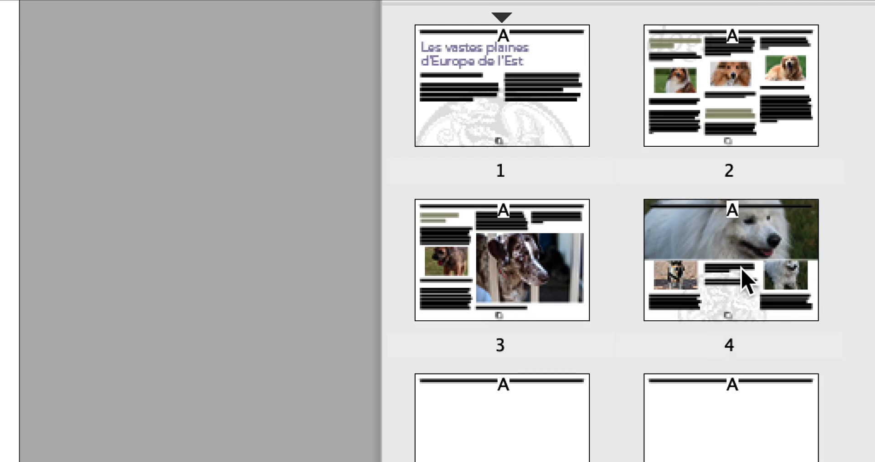
- Display page 4 and apply the B-sans filet parent to it
{"action": "left_click", "coordinate": [742, 269]}
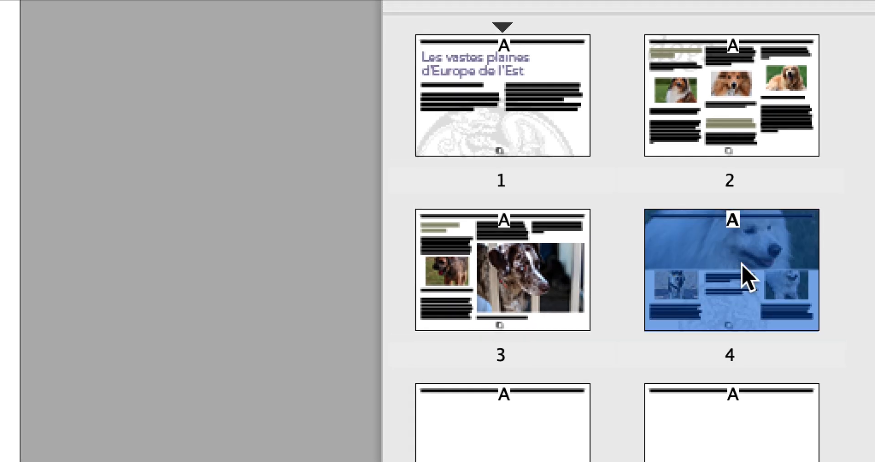
{"action": "double_click", "coordinate": [741, 266]}
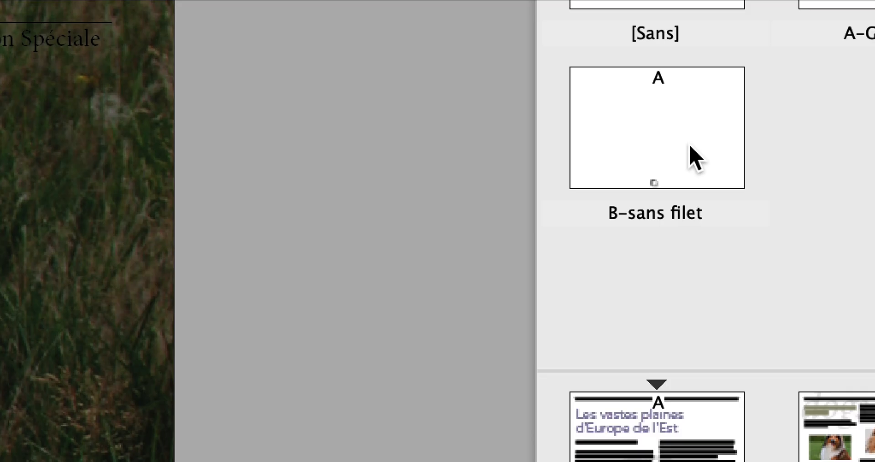
{"action": "left_click", "coordinate": [689, 145]}
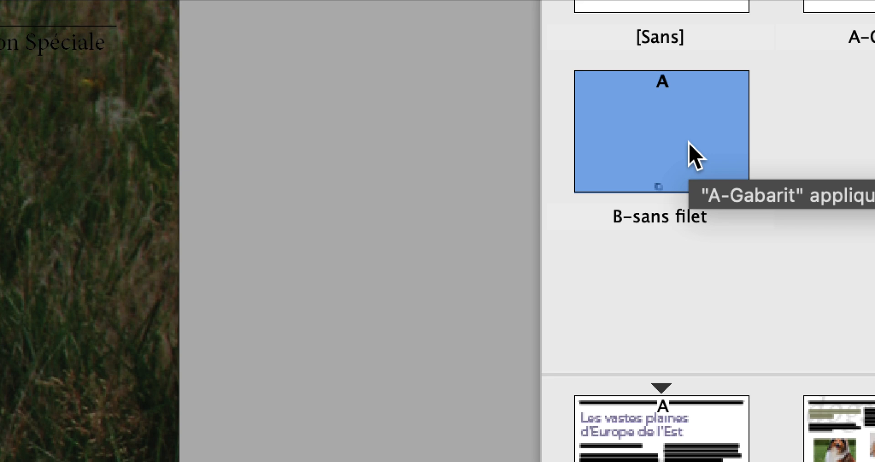
{"action": "left_click_drag", "start_coordinate": [648, 97], "coordinate": [723, 238]}
{"action": "left_click_drag", "start_coordinate": [706, 179], "coordinate": [727, 240]}
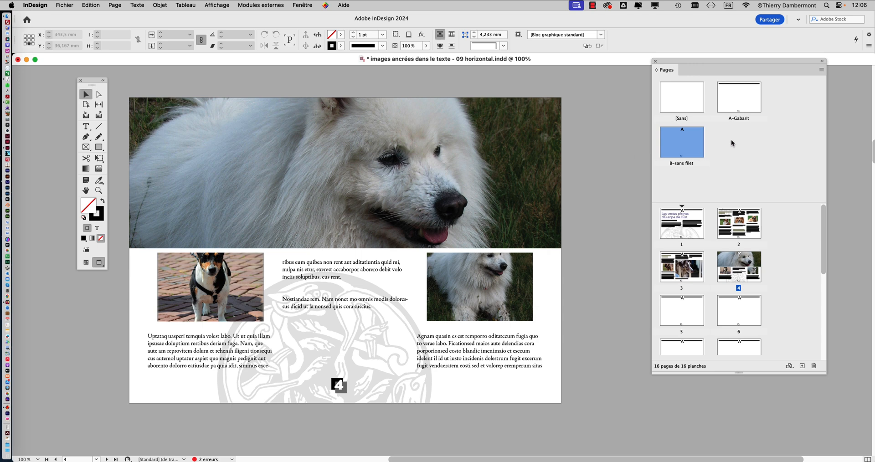
- Move the page number on A-Gabarit to the page's lower-right corner, about X 277.5 mm, Y 203.2 mm, and display page 1
{"action": "left_click", "coordinate": [739, 104]}
{"action": "double_click", "coordinate": [739, 104]}
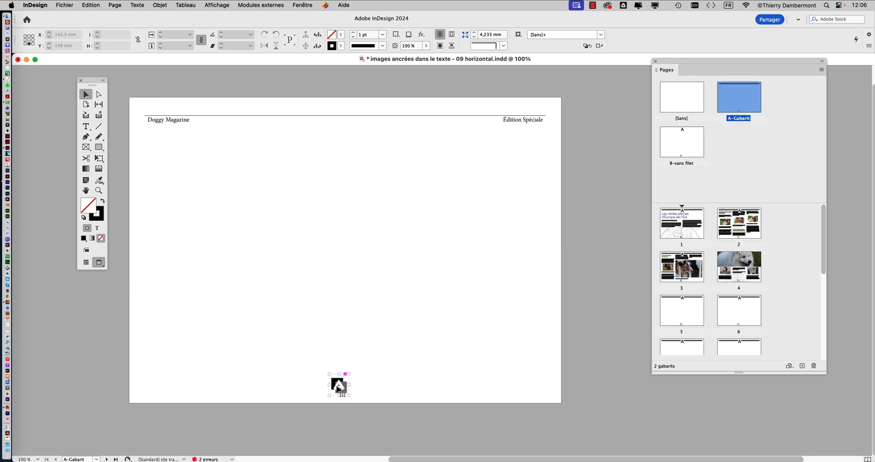
{"action": "left_click", "coordinate": [338, 385]}
{"action": "left_click_drag", "start_coordinate": [338, 387], "coordinate": [532, 386]}
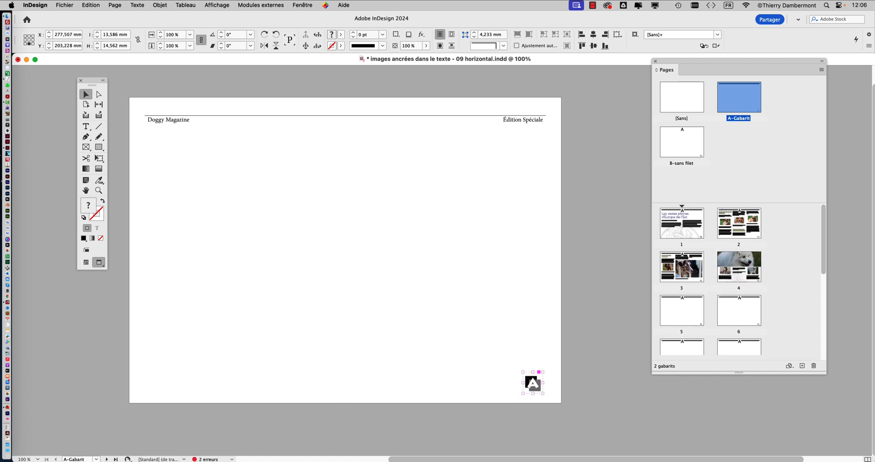
{"action": "double_click", "coordinate": [676, 232]}
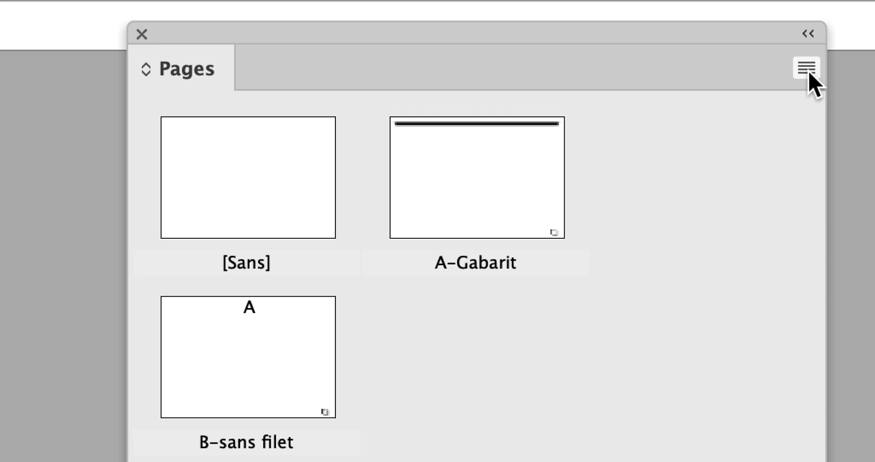
- Create a parent page with prefix C named "sans numérotation", based on A-Gabarit
{"action": "left_click", "coordinate": [806, 69]}
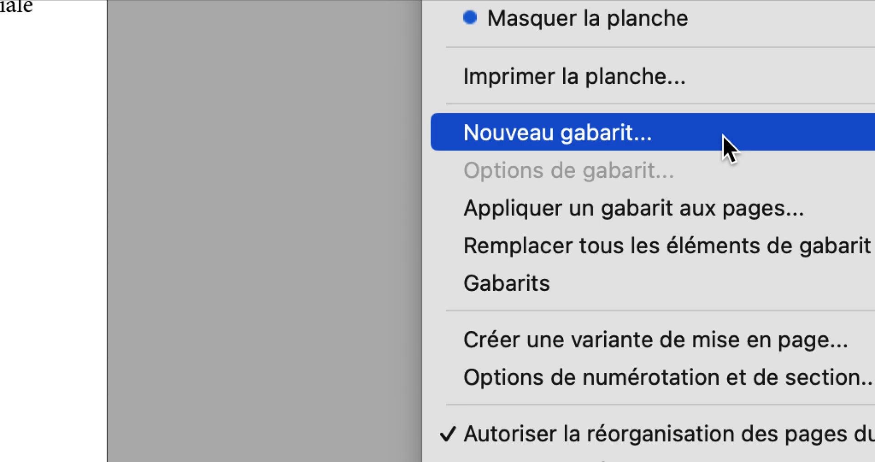
{"action": "left_click", "coordinate": [728, 148]}
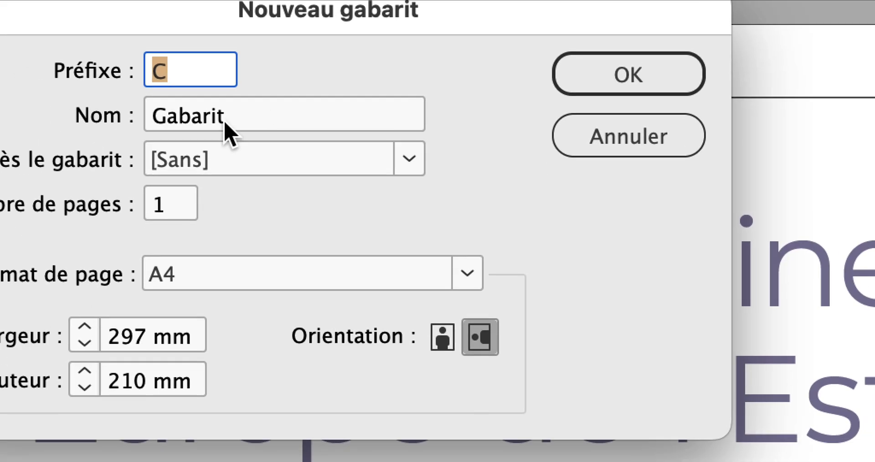
{"action": "left_click_drag", "start_coordinate": [230, 132], "coordinate": [141, 132]}
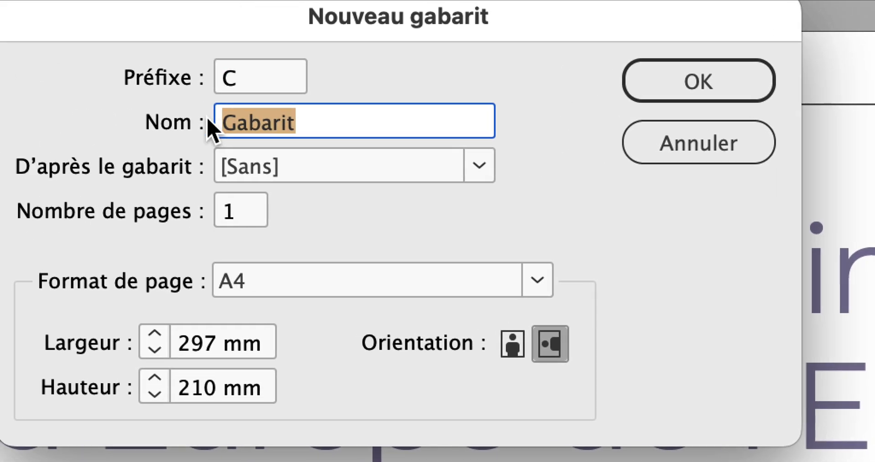
{"action": "type", "text": "sans numérotation"}
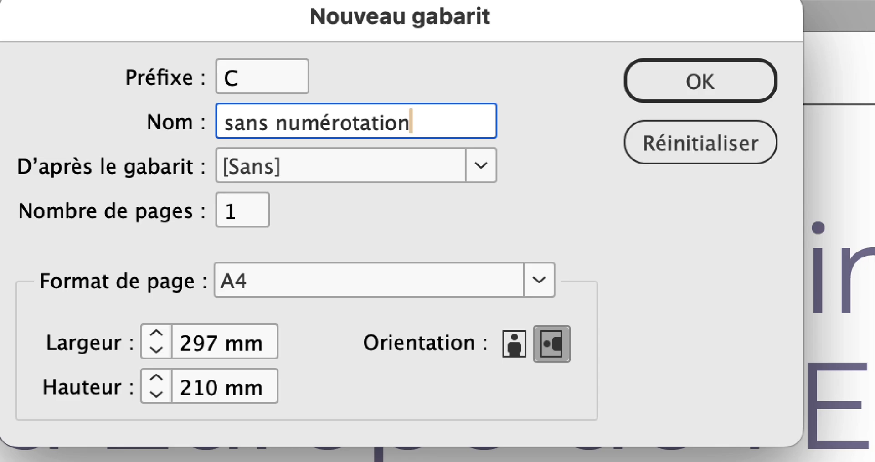
{"action": "key", "text": "alt+super+8"}
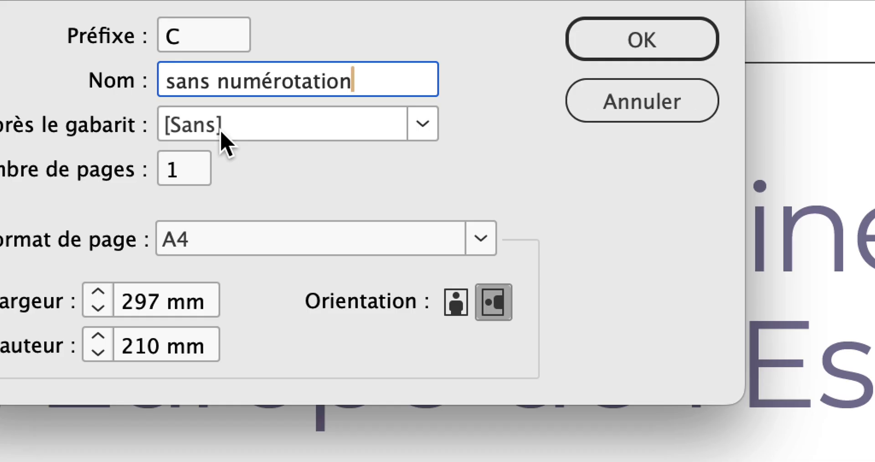
{"action": "left_click", "coordinate": [224, 141]}
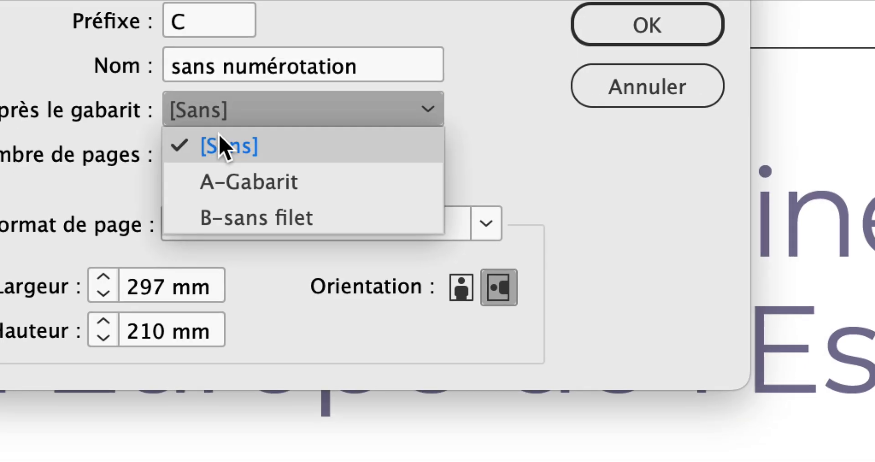
{"action": "left_click", "coordinate": [221, 196]}
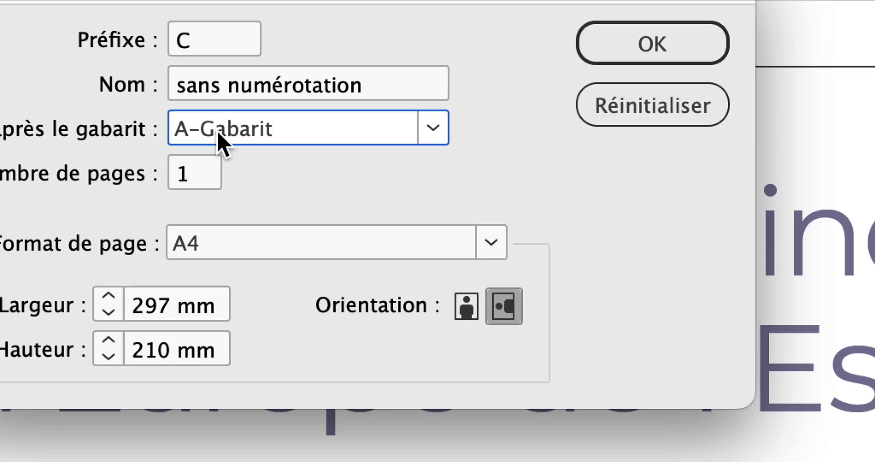
{"action": "key", "text": "alt+super+8"}
{"action": "left_click", "coordinate": [613, 46]}
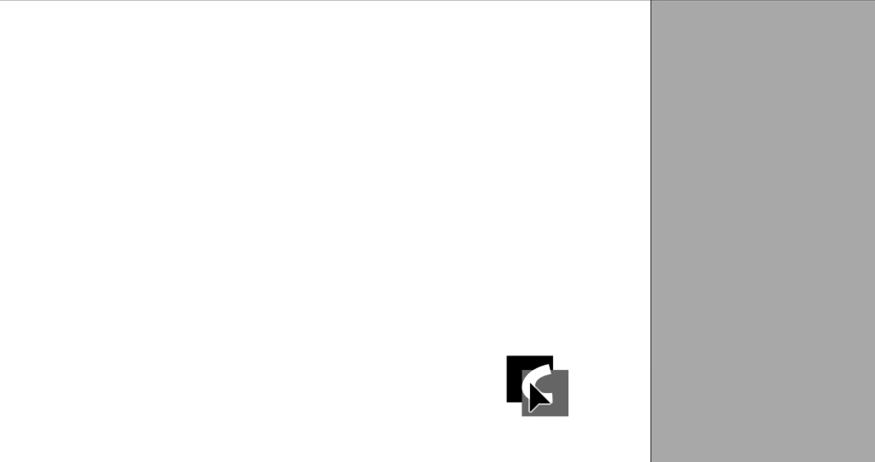
- Delete the page number from the C-sans numérotation parent and enlarge the display area for the parent pages
{"action": "left_click", "coordinate": [530, 384]}
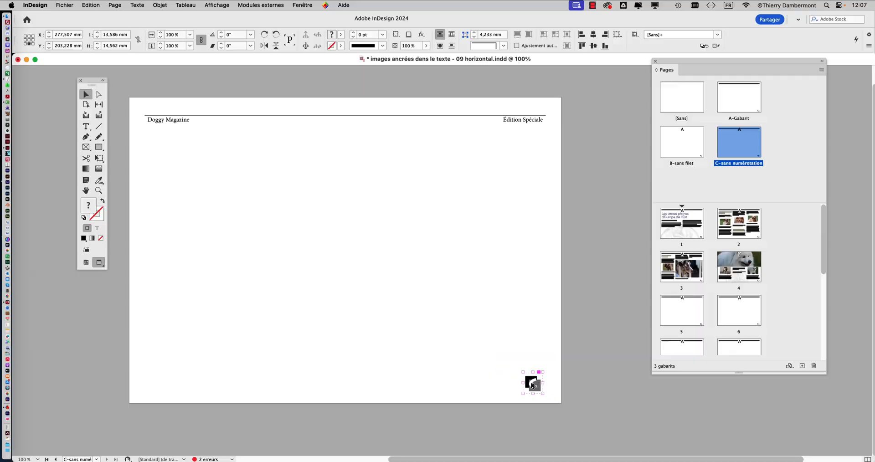
{"action": "key", "text": "Delete"}
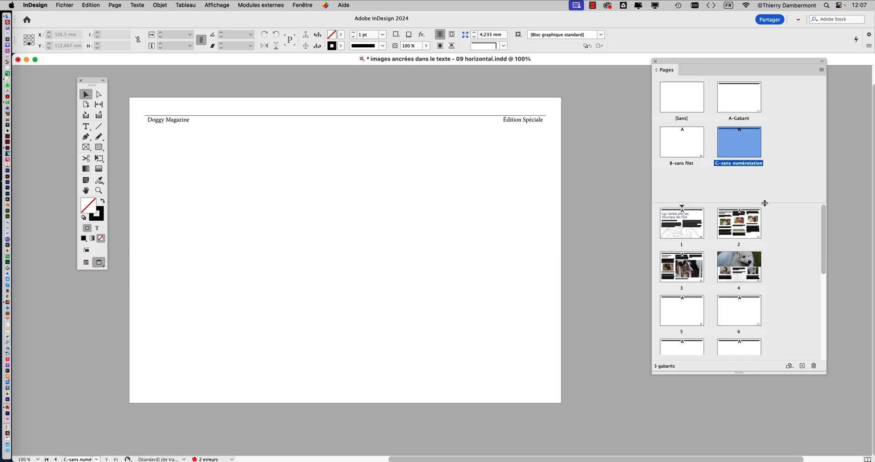
{"action": "left_click_drag", "start_coordinate": [764, 203], "coordinate": [765, 226]}
- Create a parent page with prefix D named "sans num et sans filet", based on A-Gabarit
{"action": "left_click", "coordinate": [820, 70]}
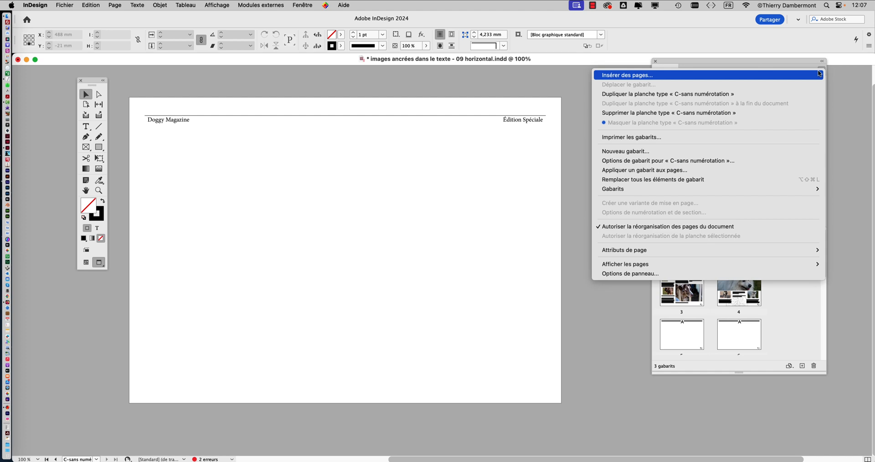
{"action": "left_click", "coordinate": [649, 151]}
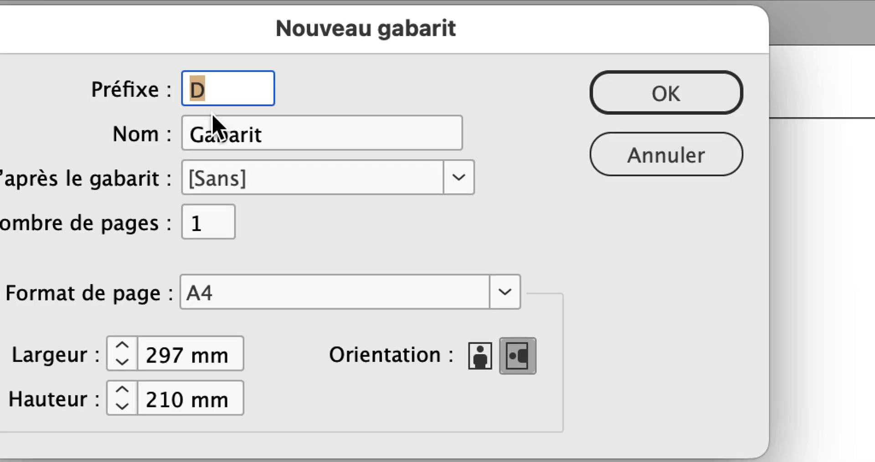
{"action": "key", "text": "Tab"}
{"action": "type", "text": "sans "}
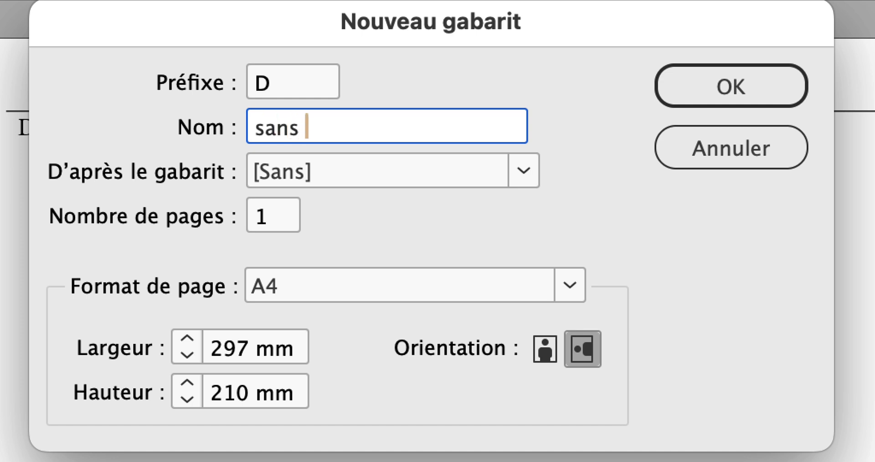
{"action": "type", "text": "num et sans filet"}
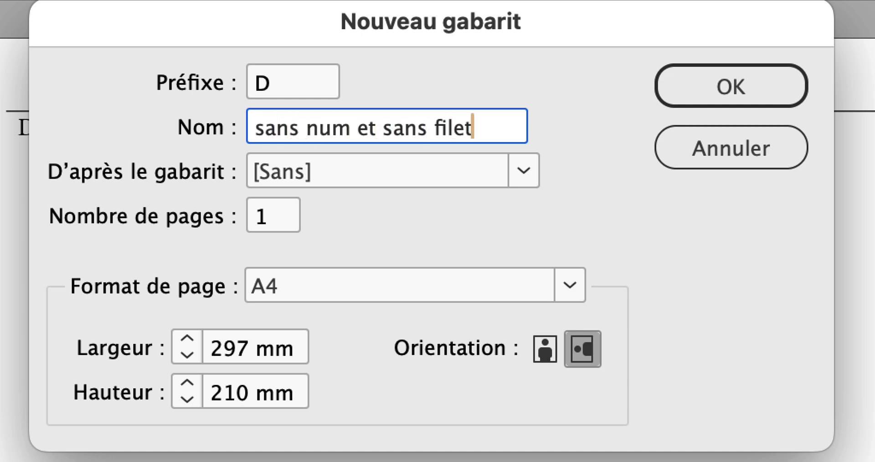
{"action": "key", "text": "alt+super+8"}
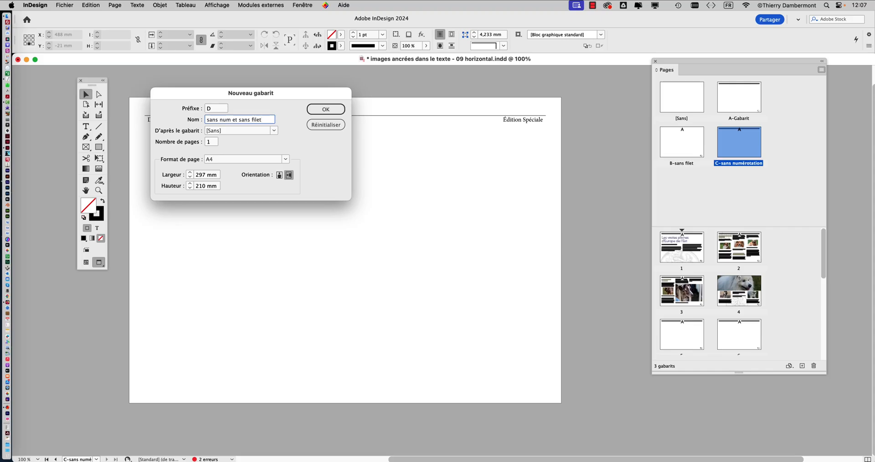
{"action": "left_click", "coordinate": [327, 110]}
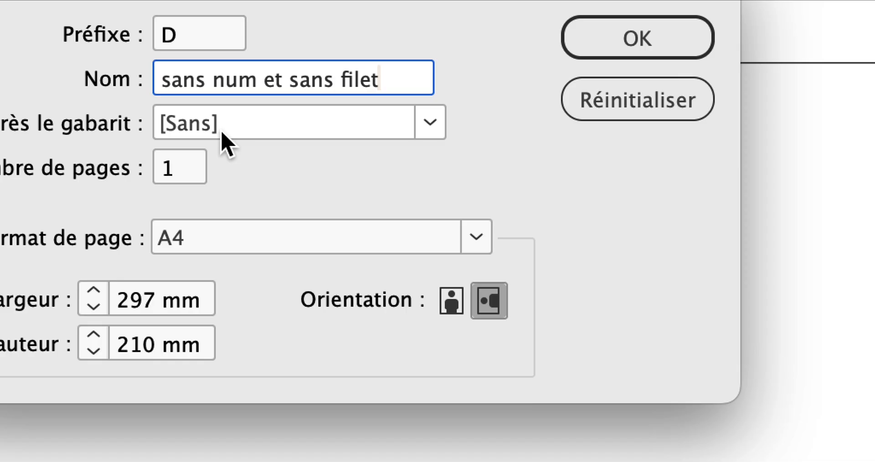
{"action": "left_click", "coordinate": [223, 133]}
{"action": "left_click", "coordinate": [223, 148]}
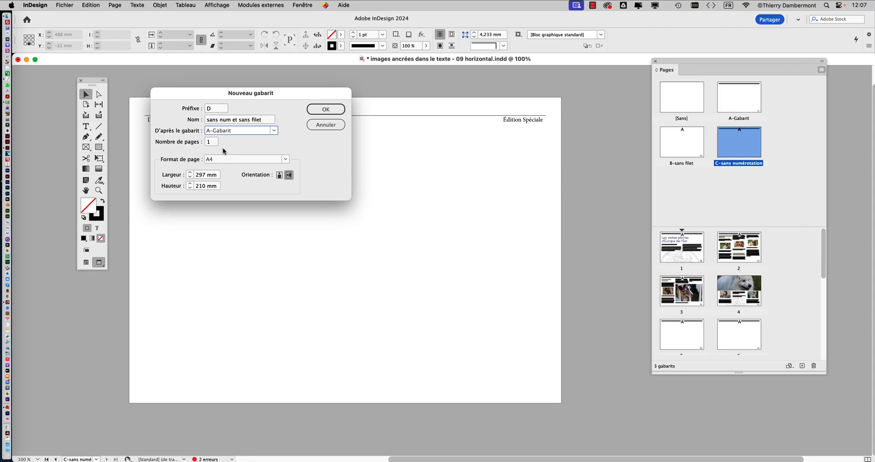
{"action": "left_click", "coordinate": [322, 114]}
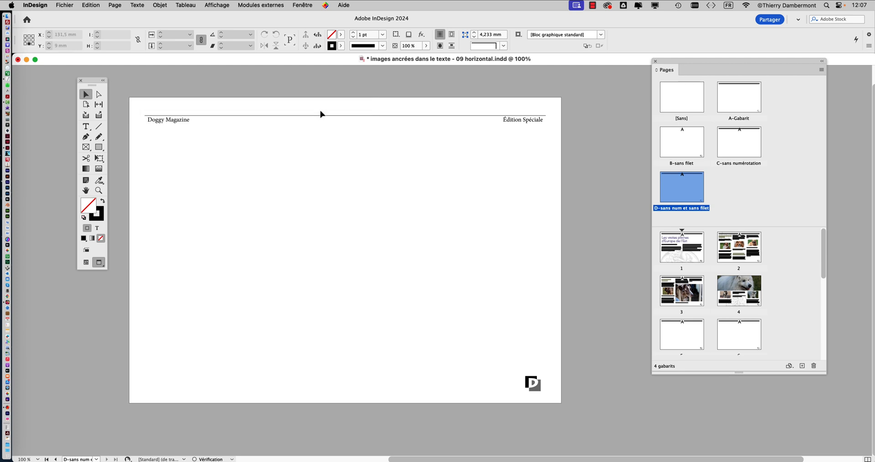
- Delete both the header with its rule and the page number from the D-sans num et sans filet parent
{"action": "left_click", "coordinate": [195, 123], "text": "shift+super"}
{"action": "key", "text": "BackSpace"}
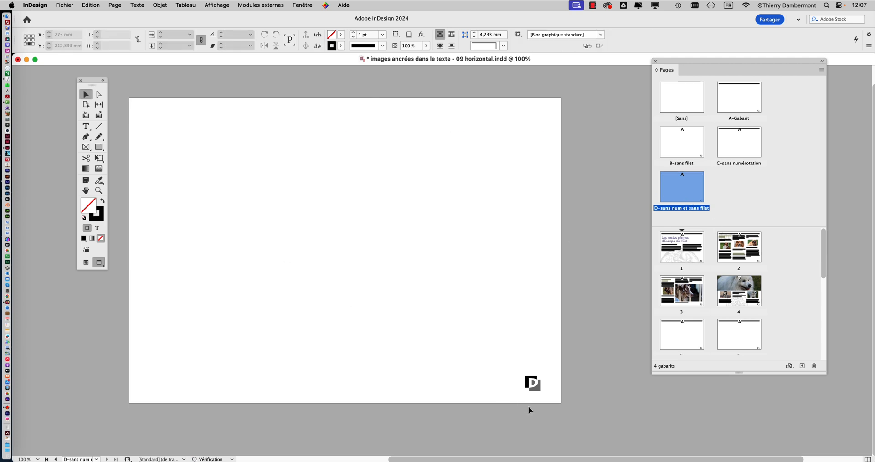
{"action": "left_click", "coordinate": [537, 387], "text": "shift+super"}
{"action": "key", "text": "BackSpace"}
- Display A-Gabarit, lock the numérotation et filet layer, and unlock the decoration layer and make it active
{"action": "double_click", "coordinate": [740, 105]}
{"action": "left_click", "coordinate": [301, 5]}
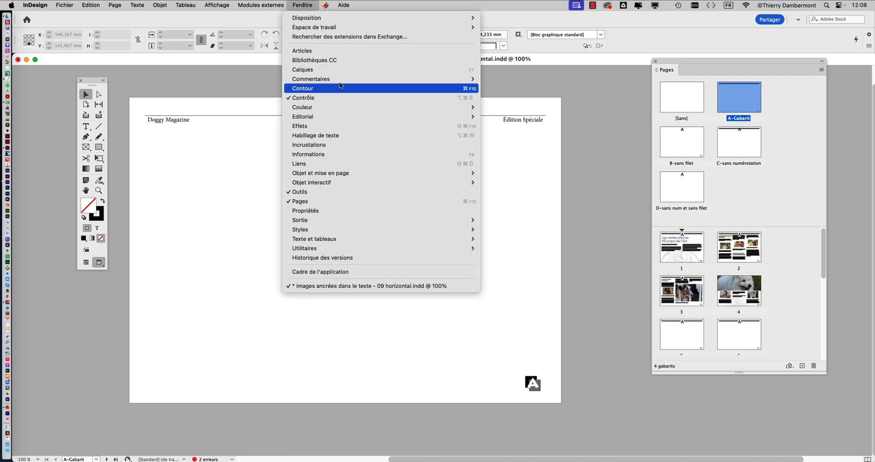
{"action": "left_click", "coordinate": [339, 73]}
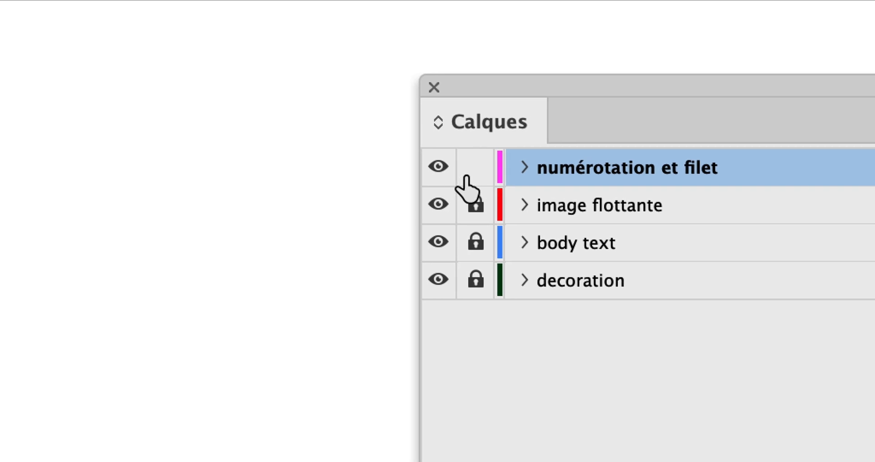
{"action": "left_click", "coordinate": [461, 168]}
{"action": "left_click", "coordinate": [466, 246]}
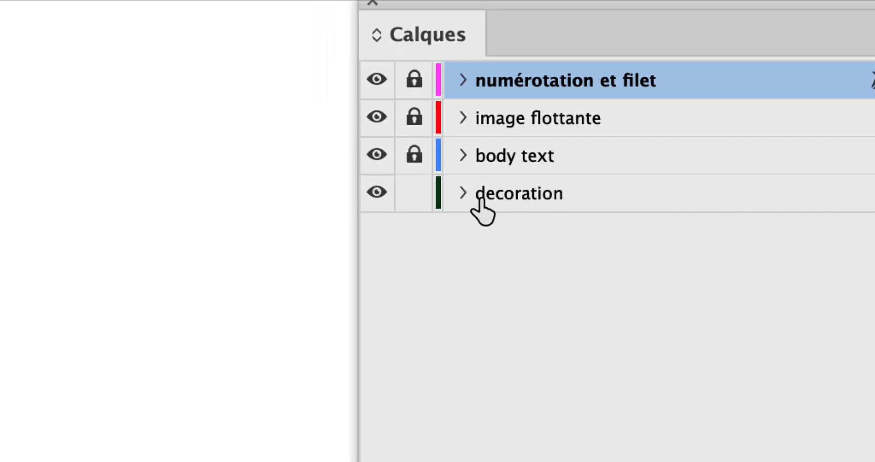
{"action": "left_click", "coordinate": [488, 197]}
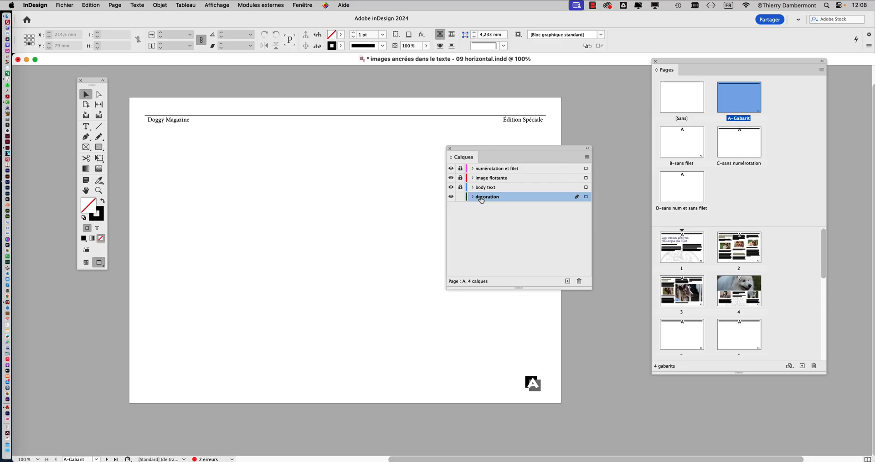
{"action": "left_click_drag", "start_coordinate": [486, 154], "coordinate": [573, 149]}
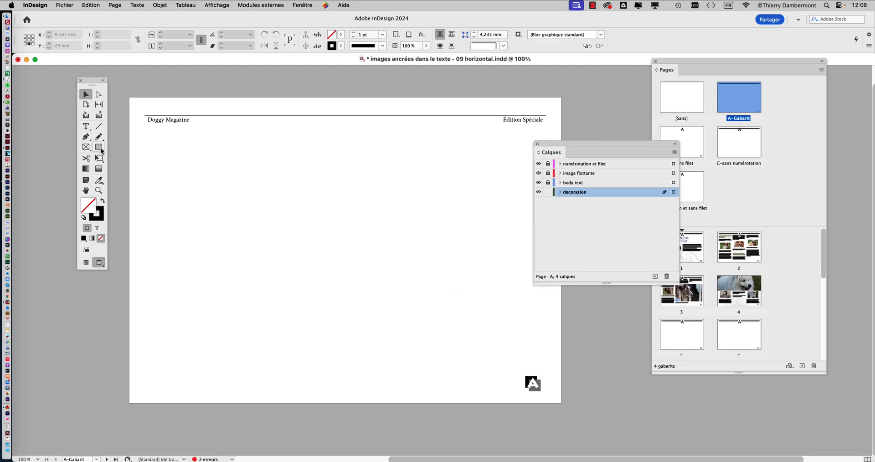
- Draw a rectangle about 159 × 28 mm across the upper edge of A-Gabarit and swap its fill and stroke colours
{"action": "left_click", "coordinate": [98, 147]}
{"action": "left_click_drag", "start_coordinate": [247, 84], "coordinate": [478, 124]}
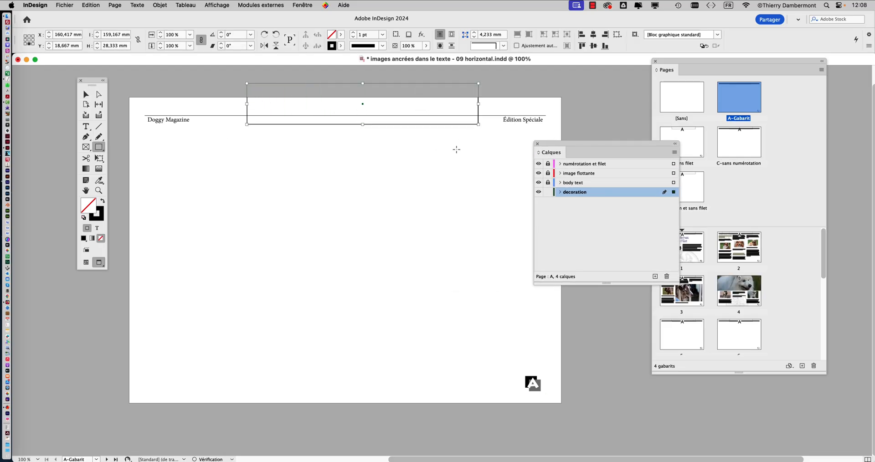
{"action": "left_click", "coordinate": [102, 202]}
- Fill the rectangle with the C=48 M=35 J=55 N=0 swatch at a 38% tint
{"action": "left_click", "coordinate": [300, 5]}
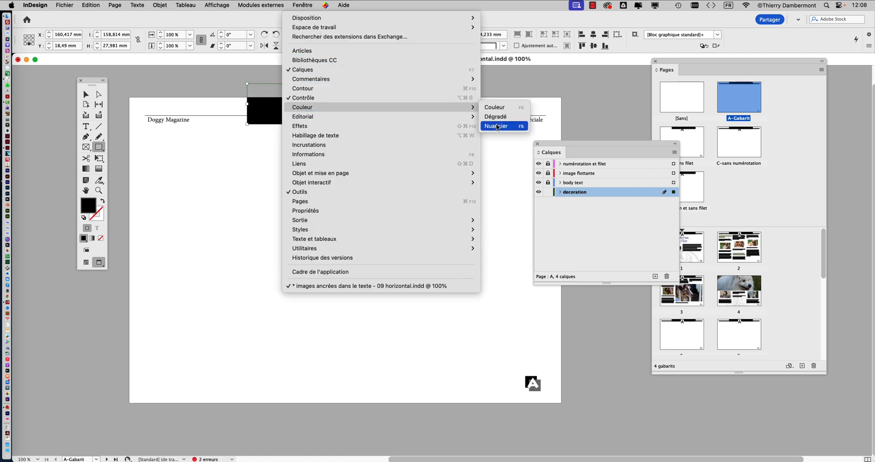
{"action": "left_click", "coordinate": [497, 126]}
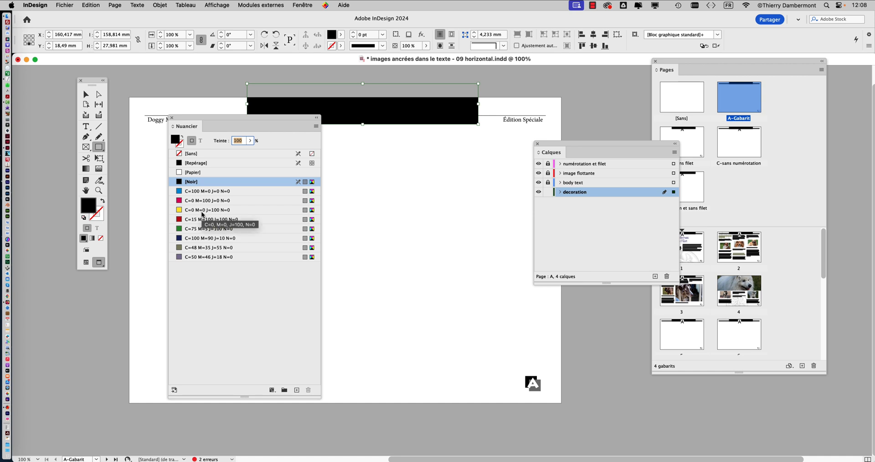
{"action": "left_click", "coordinate": [199, 247]}
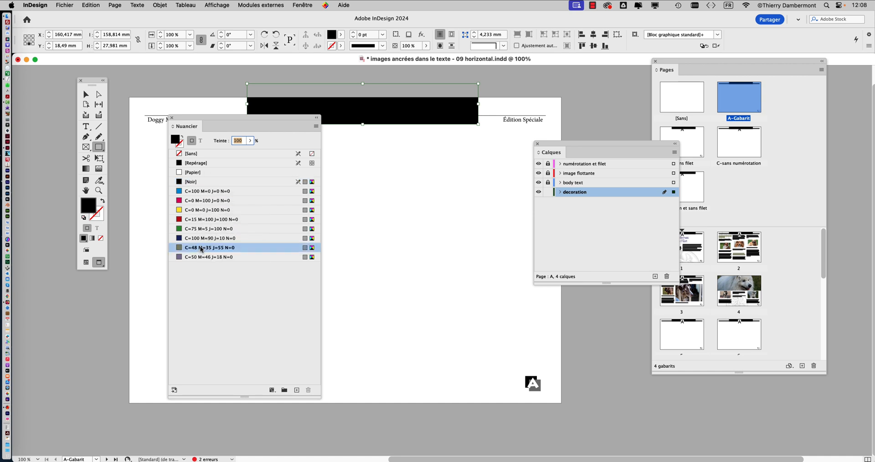
{"action": "left_click", "coordinate": [249, 142]}
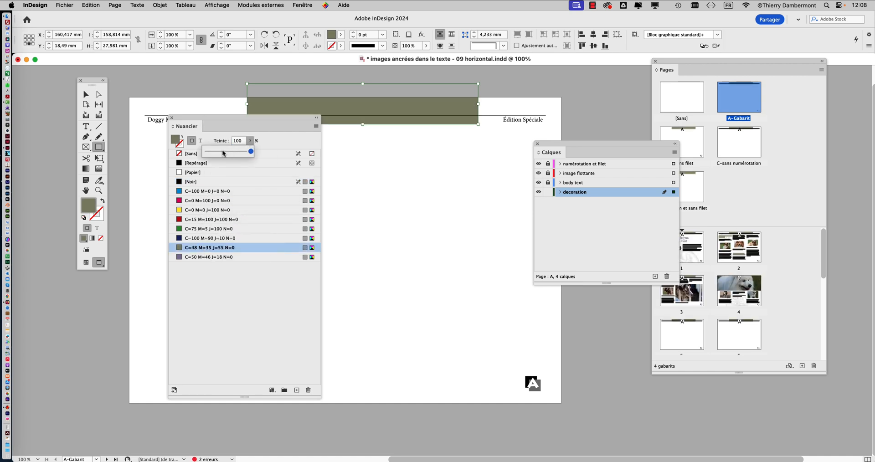
{"action": "left_click", "coordinate": [222, 151]}
- Move the rectangle over the page's upper-right corner, at about X 244.6 mm, Y 24 mm, and clear the floating panels away from it
{"action": "left_click", "coordinate": [86, 95]}
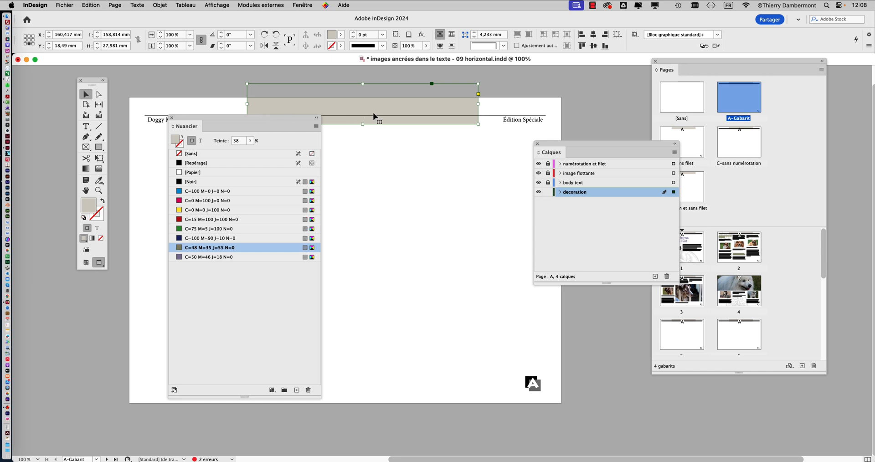
{"action": "left_click_drag", "start_coordinate": [222, 126], "coordinate": [146, 220]}
{"action": "left_click_drag", "start_coordinate": [343, 102], "coordinate": [451, 127]}
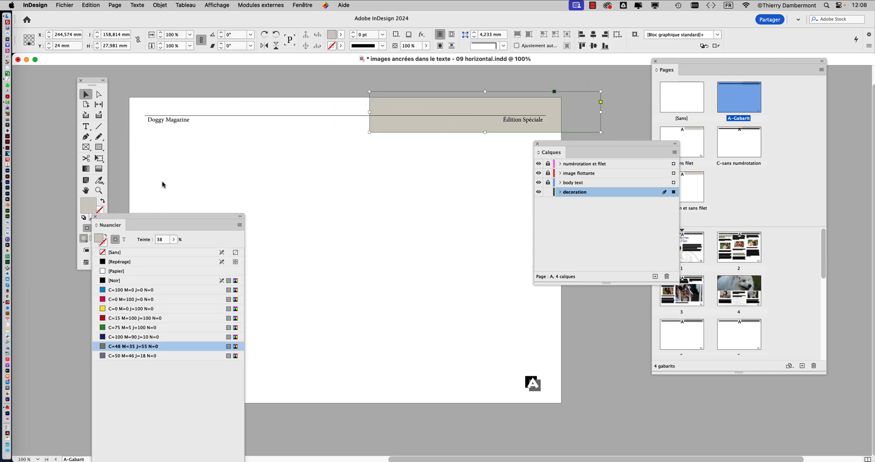
{"action": "left_click_drag", "start_coordinate": [626, 143], "coordinate": [571, 178]}
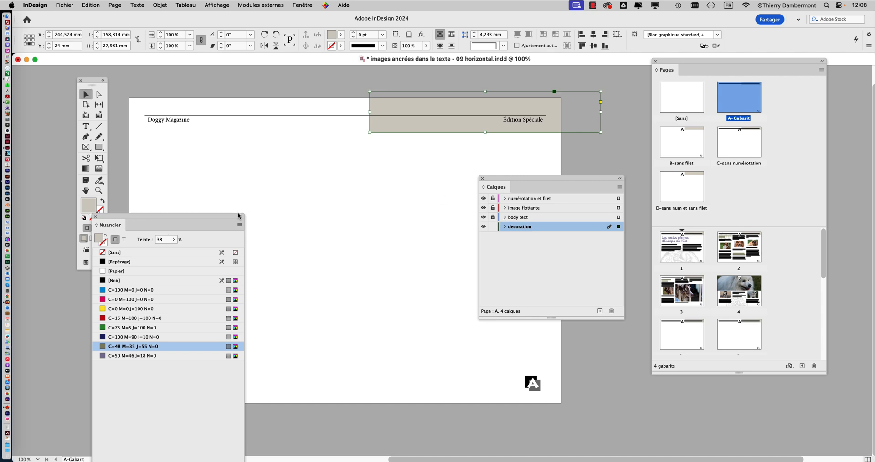
{"action": "left_click_drag", "start_coordinate": [238, 215], "coordinate": [177, 326]}
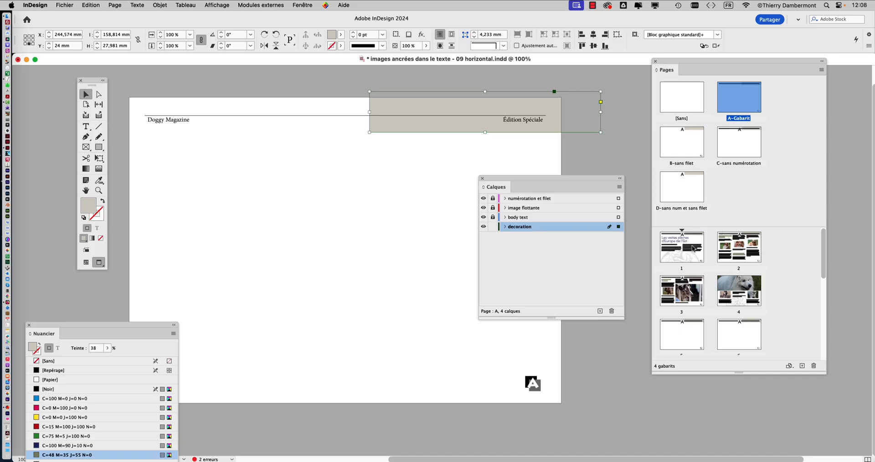
- Display pages 2, 4, 3 and 1 in turn to check how the A-Gabarit rectangle carries over to them
{"action": "double_click", "coordinate": [739, 248]}
{"action": "left_click_drag", "start_coordinate": [552, 187], "coordinate": [691, 399]}
{"action": "left_click", "coordinate": [736, 290]}
{"action": "double_click", "coordinate": [735, 291]}
{"action": "double_click", "coordinate": [686, 298]}
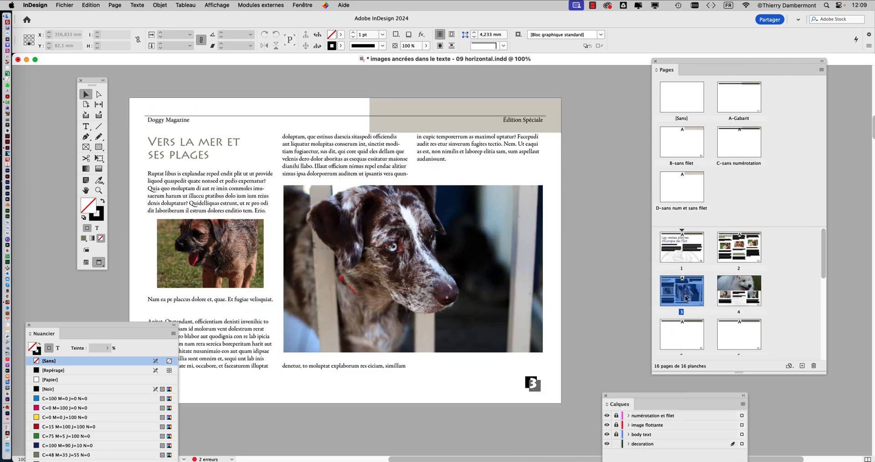
{"action": "double_click", "coordinate": [681, 263]}
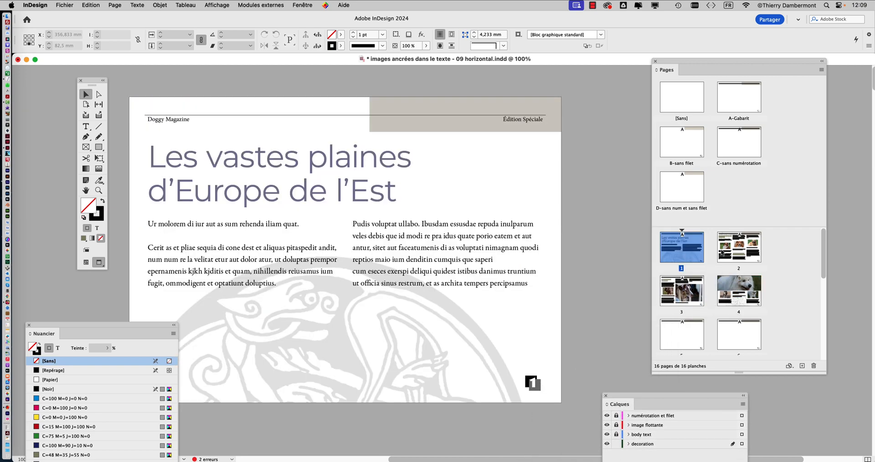
- Display pages 2, 1 and 3 again to compare the upper-right rectangle with their text
{"action": "double_click", "coordinate": [754, 251]}
{"action": "double_click", "coordinate": [689, 255]}
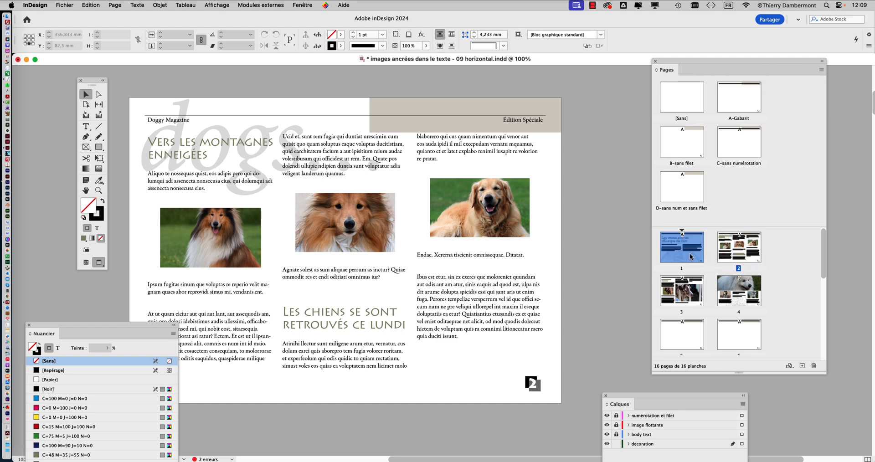
{"action": "double_click", "coordinate": [686, 292]}
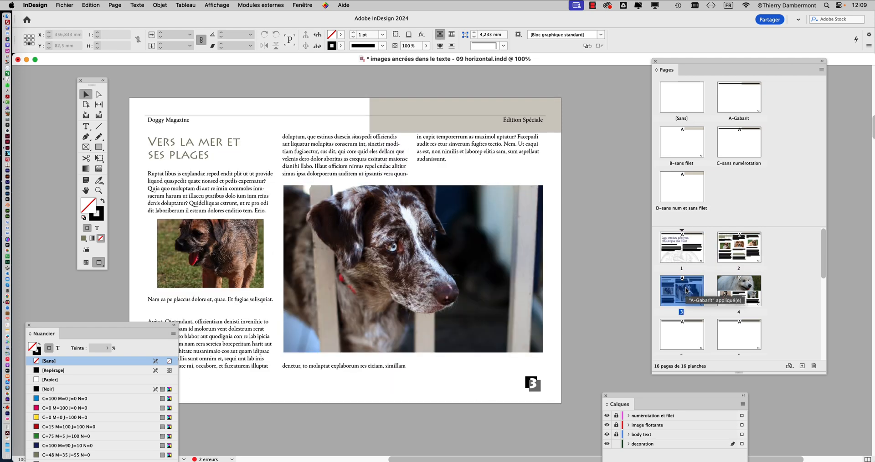
- Shorten the upper-right rectangle on A-Gabarit to about 23.6 mm high by raising its lower edge
{"action": "double_click", "coordinate": [741, 101]}
{"action": "left_click", "coordinate": [492, 122]}
{"action": "left_click_drag", "start_coordinate": [486, 131], "coordinate": [487, 126]}
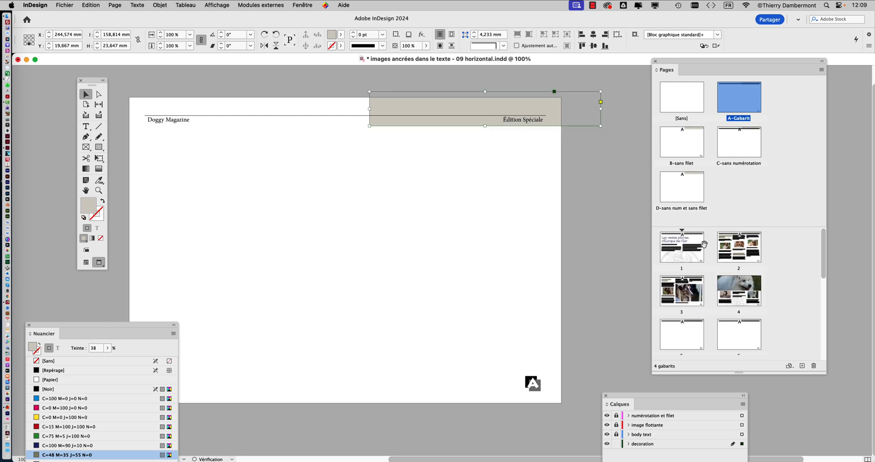
- Display pages 2, 4 and 3 in turn to check the shortened header rectangle, and clear the swatches off the page
{"action": "double_click", "coordinate": [738, 255]}
{"action": "double_click", "coordinate": [738, 290]}
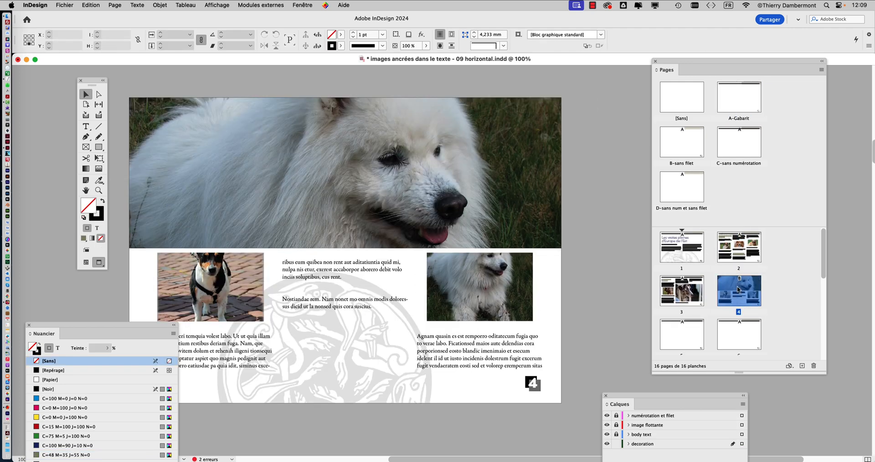
{"action": "double_click", "coordinate": [675, 301]}
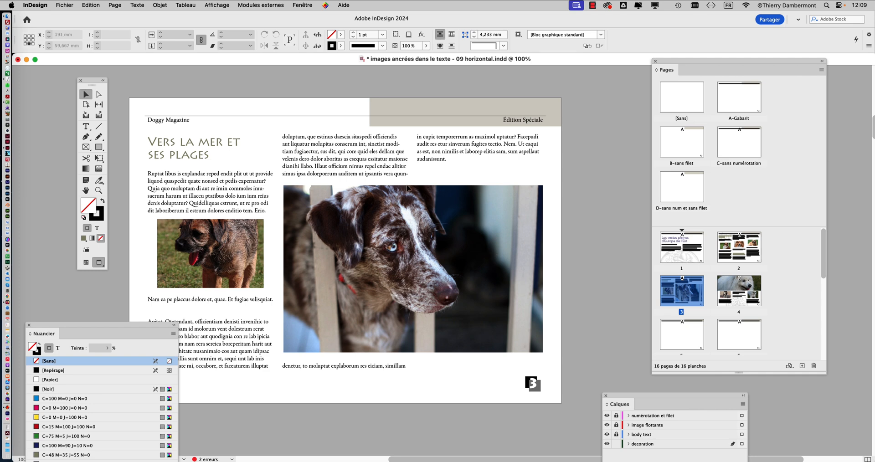
{"action": "left_click_drag", "start_coordinate": [143, 328], "coordinate": [148, 419]}
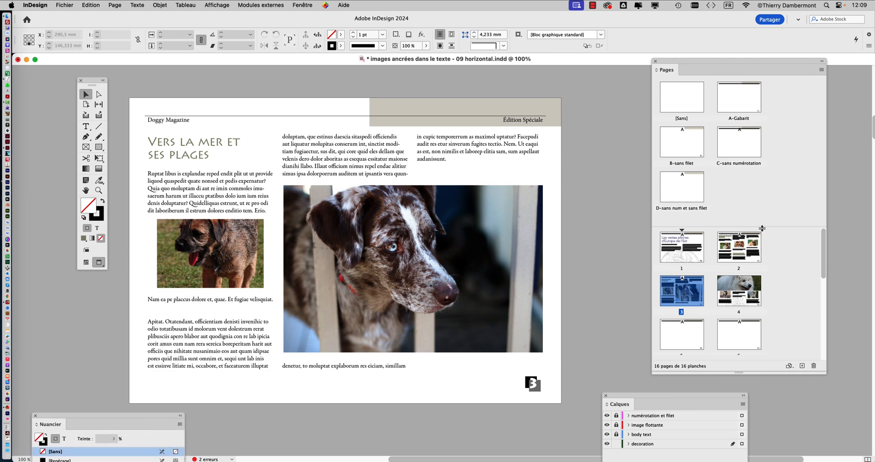
- On A-Gabarit, lock the decoration layer and add a new layer above it
{"action": "left_click", "coordinate": [736, 97]}
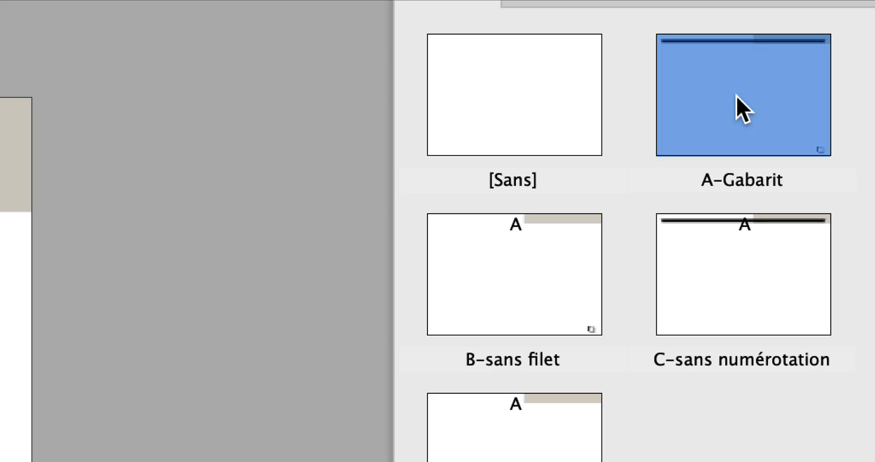
{"action": "double_click", "coordinate": [736, 97]}
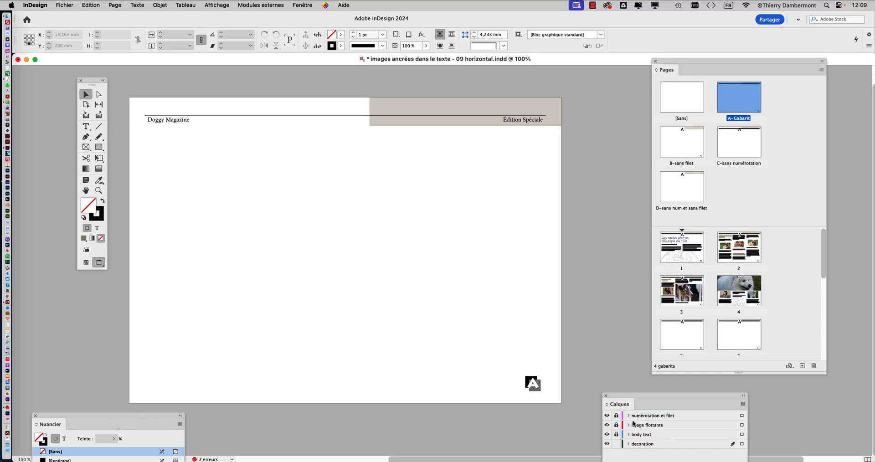
{"action": "left_click_drag", "start_coordinate": [624, 400], "coordinate": [461, 162]}
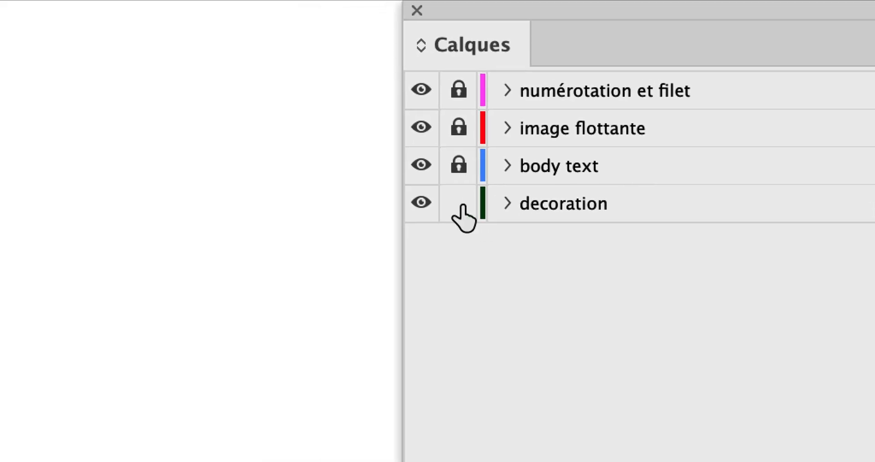
{"action": "left_click", "coordinate": [453, 206]}
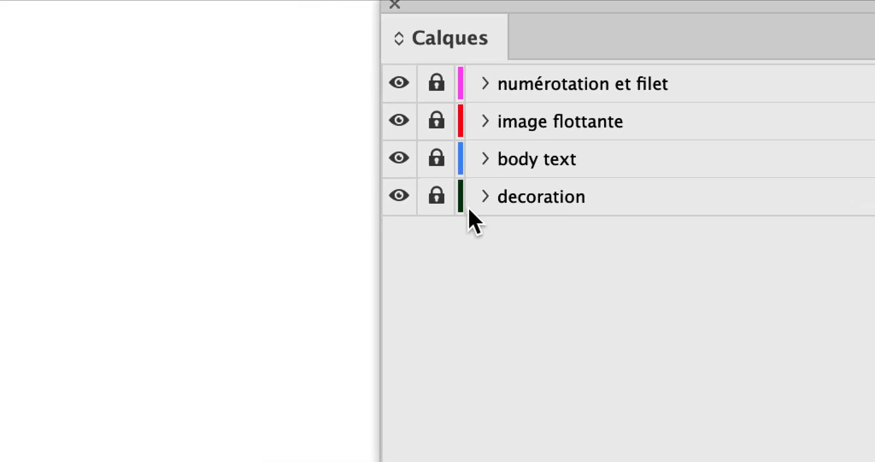
{"action": "left_click", "coordinate": [544, 269]}
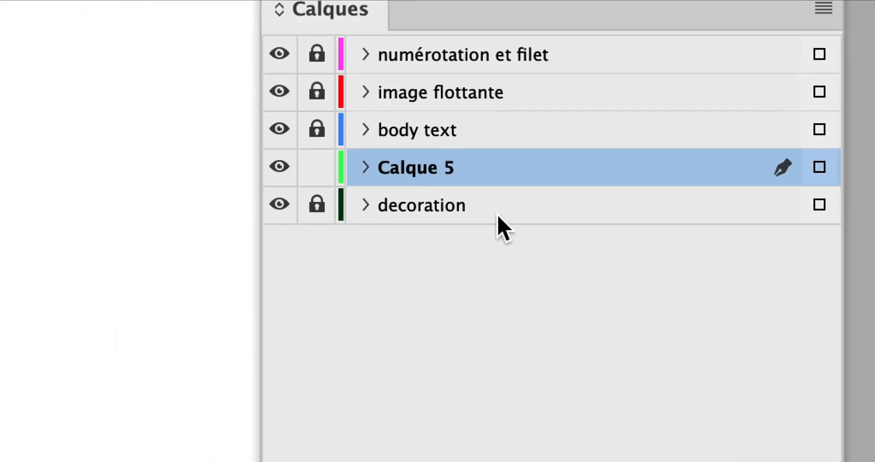
- Place the new layer beneath decoration and rename it fond gris
{"action": "left_click_drag", "start_coordinate": [476, 176], "coordinate": [474, 224]}
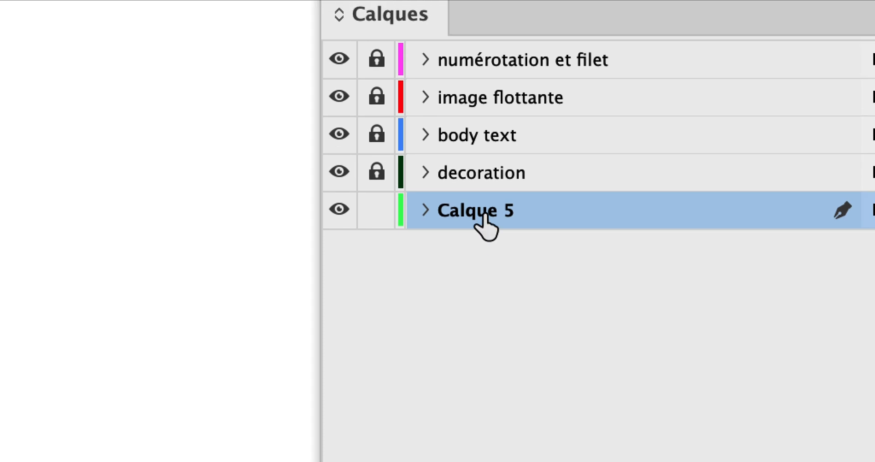
{"action": "double_click", "coordinate": [483, 215]}
{"action": "type", "text": "fond gris"}
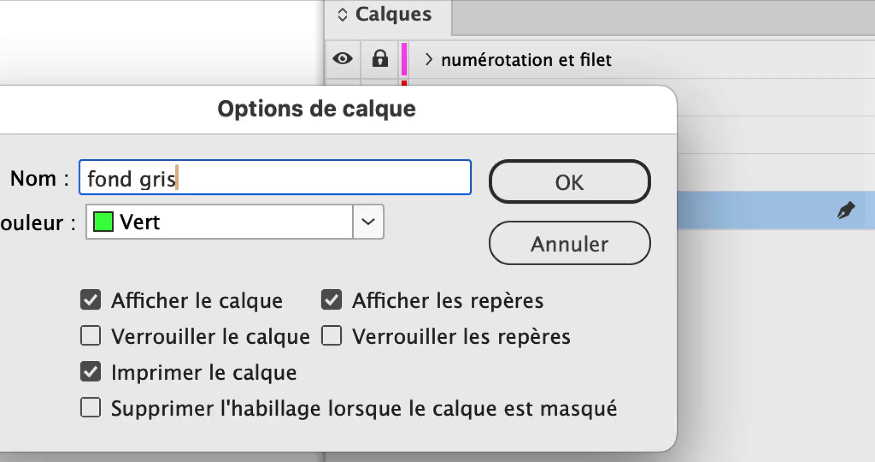
{"action": "key", "text": "alt"}
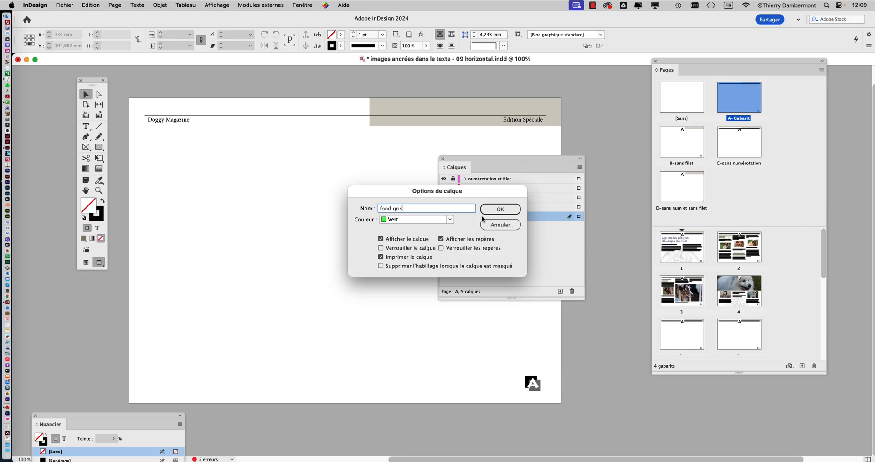
{"action": "left_click", "coordinate": [489, 212]}
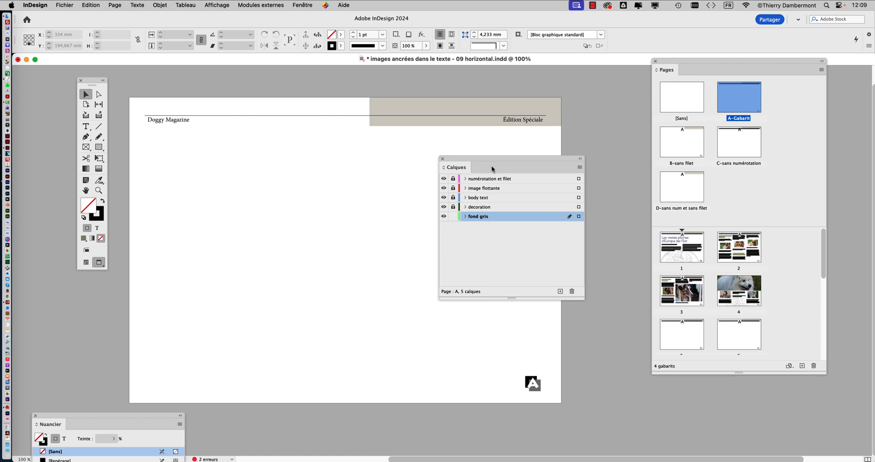
- Draw a rectangle about 305 × 220 mm covering the whole A-Gabarit page and swap its fill and stroke colours
{"action": "left_click_drag", "start_coordinate": [492, 169], "coordinate": [621, 152]}
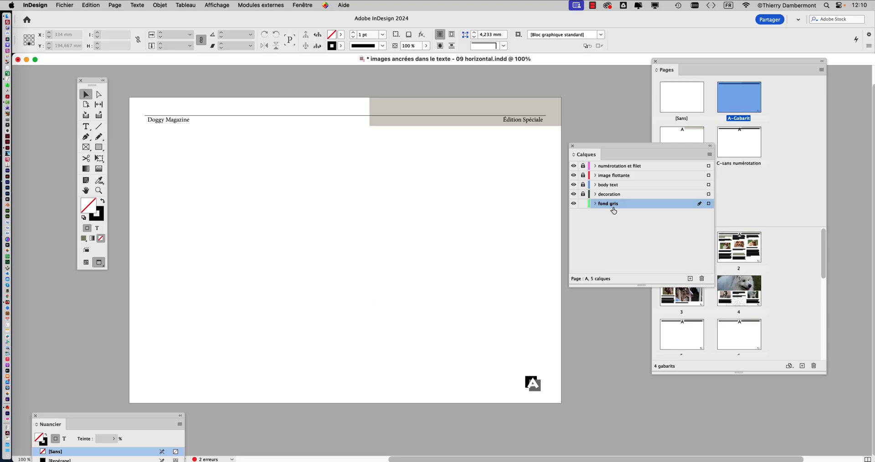
{"action": "left_click", "coordinate": [95, 151]}
{"action": "left_click_drag", "start_coordinate": [124, 93], "coordinate": [566, 411]}
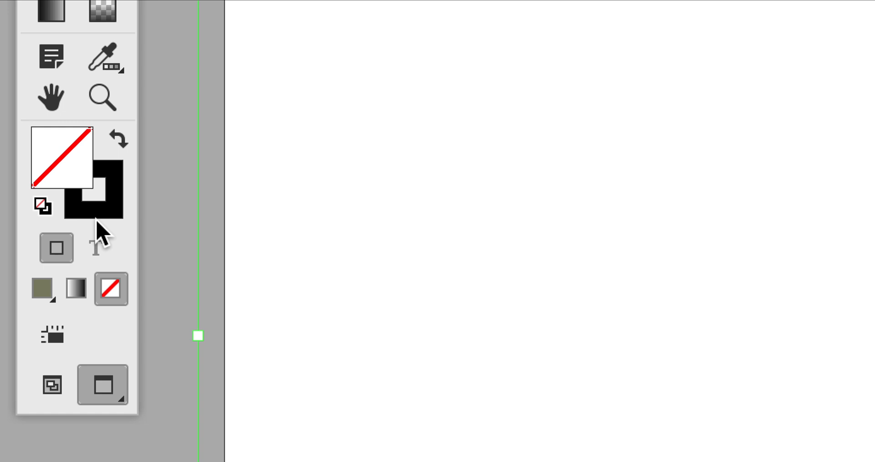
{"action": "left_click", "coordinate": [118, 142]}
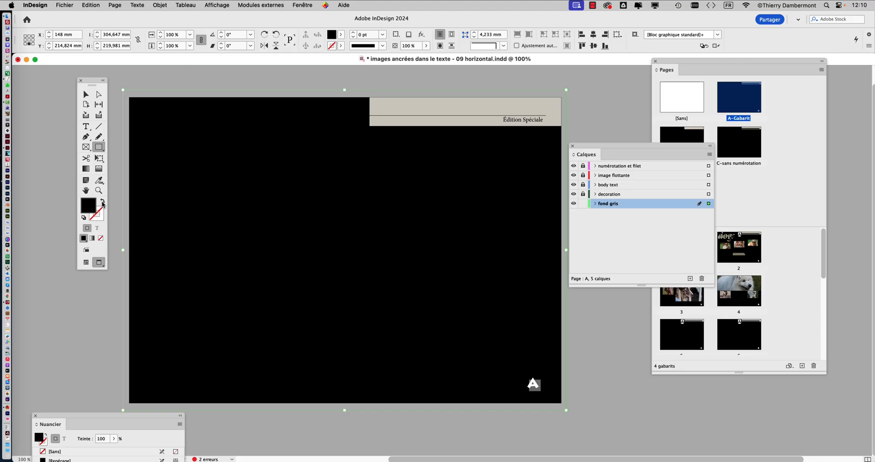
- Display the swatches over the page with the full-page background rectangle still selected
{"action": "left_click", "coordinate": [294, 4]}
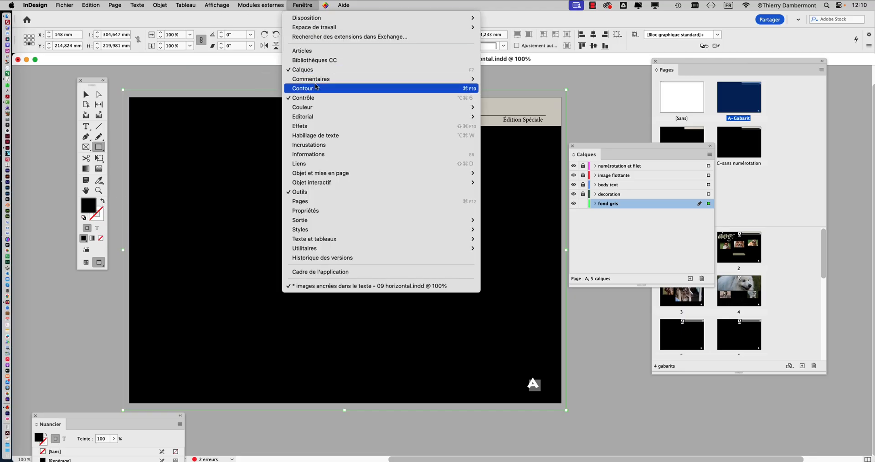
{"action": "mouse_move", "coordinate": [314, 109]}
{"action": "left_click", "coordinate": [505, 127]}
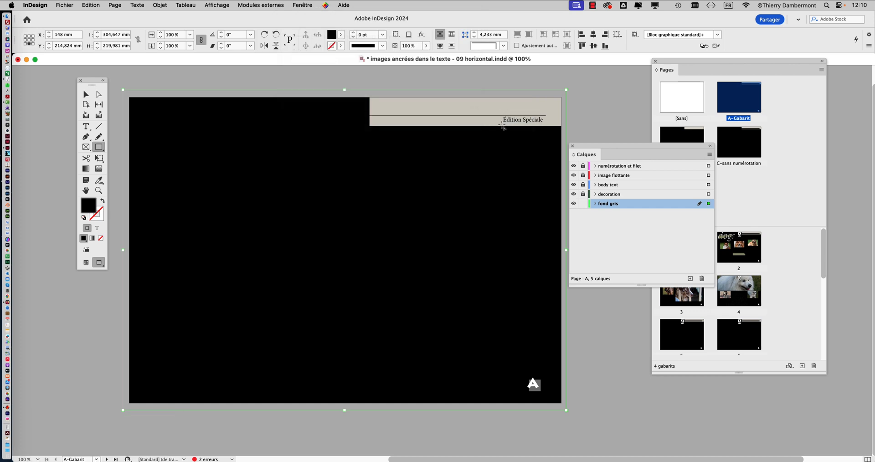
{"action": "left_click", "coordinate": [302, 5]}
{"action": "mouse_move", "coordinate": [343, 106]}
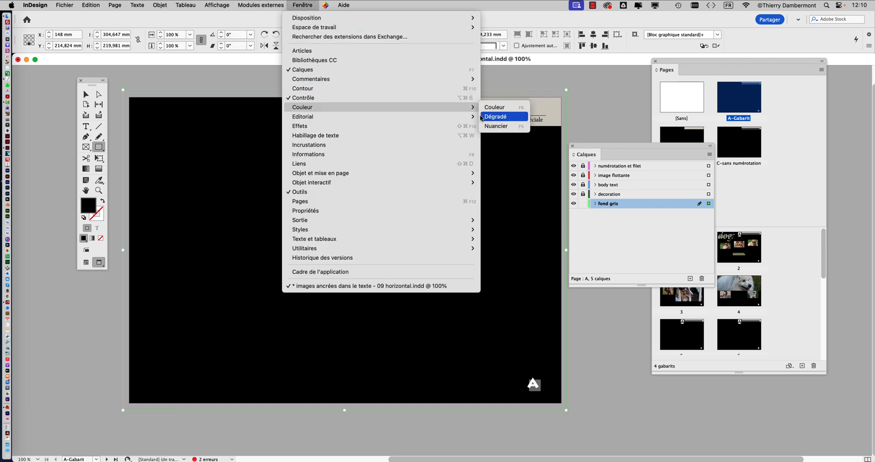
{"action": "left_click", "coordinate": [505, 127]}
{"action": "left_click_drag", "start_coordinate": [108, 420], "coordinate": [501, 198]}
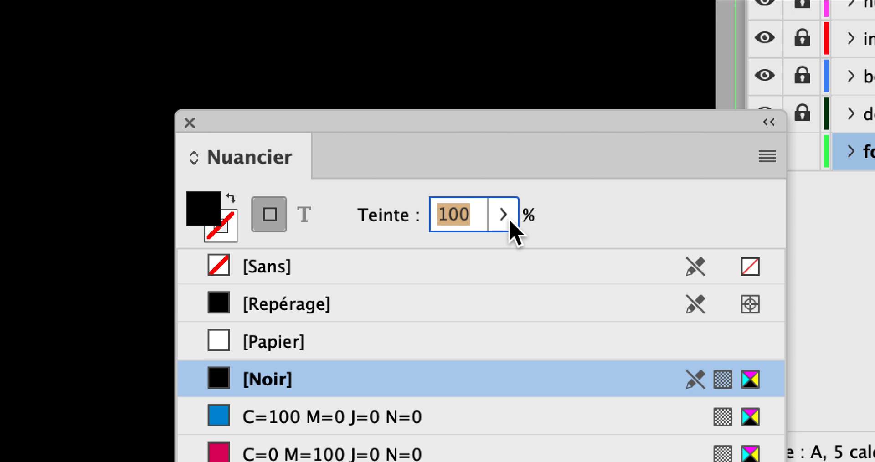
- Compare 5% and 10% tints of the background rectangle's [Noir] fill, keep 10% and deselect the rectangle
{"action": "type", "text": "5"}
{"action": "key", "text": "Return"}
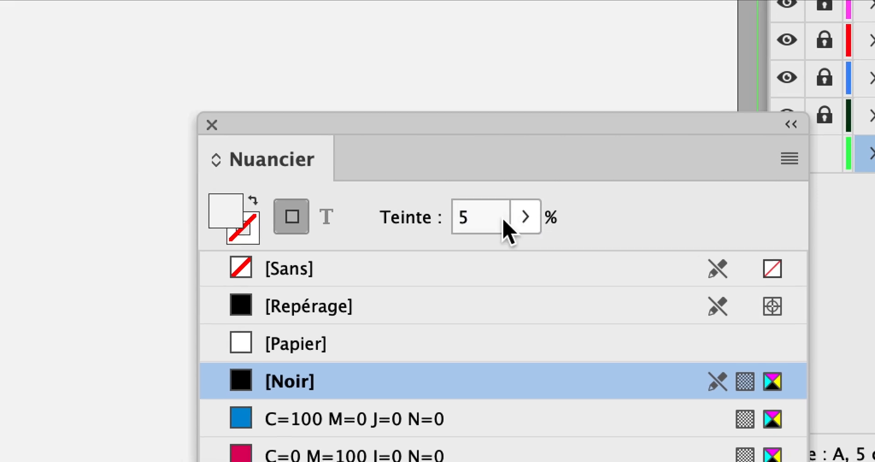
{"action": "left_click", "coordinate": [428, 214]}
{"action": "type", "text": "10"}
{"action": "key", "text": "Return"}
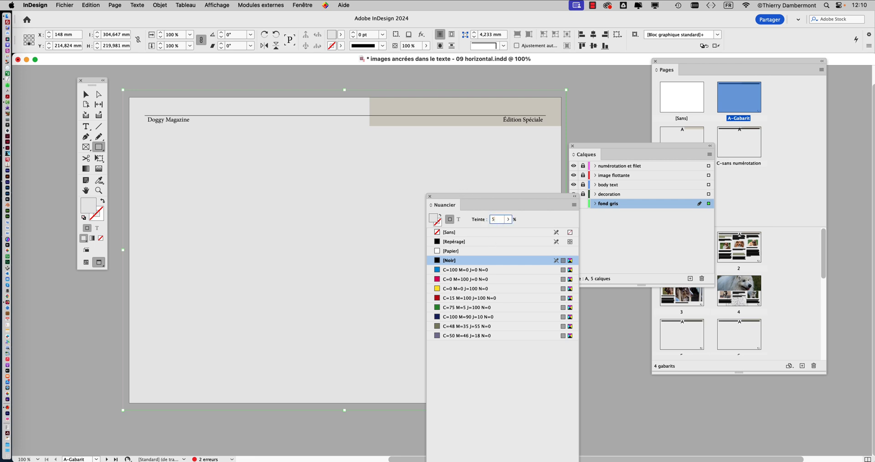
{"action": "type", "text": "5"}
{"action": "key", "text": "Return"}
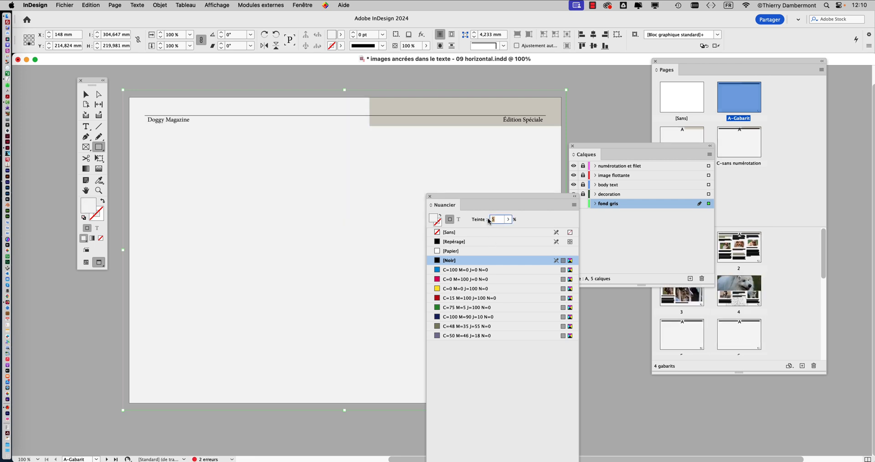
{"action": "left_click", "coordinate": [430, 196]}
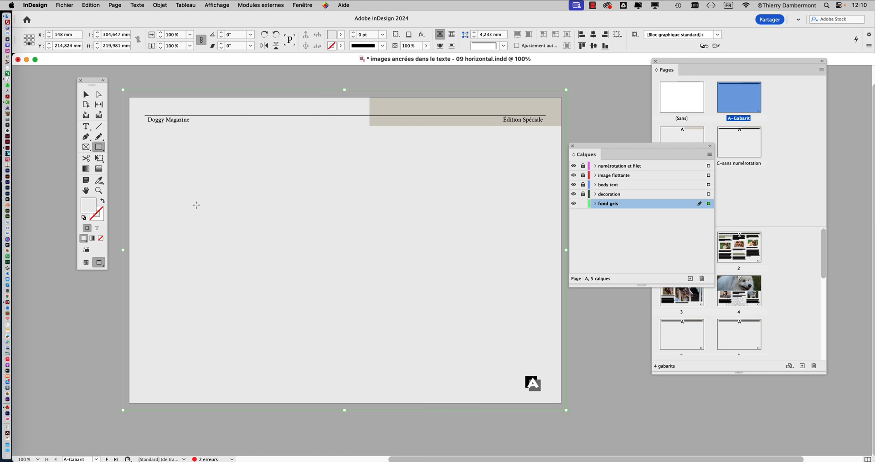
{"action": "left_click", "coordinate": [86, 94]}
{"action": "left_click", "coordinate": [155, 81]}
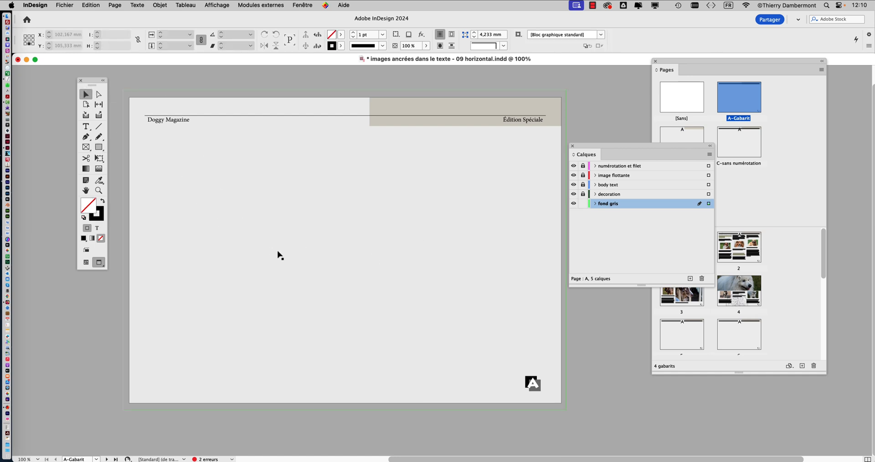
- Display pages 2, 3, 4 and 2 again to check how the grey background carries over to them
{"action": "left_click_drag", "start_coordinate": [591, 151], "coordinate": [146, 411]}
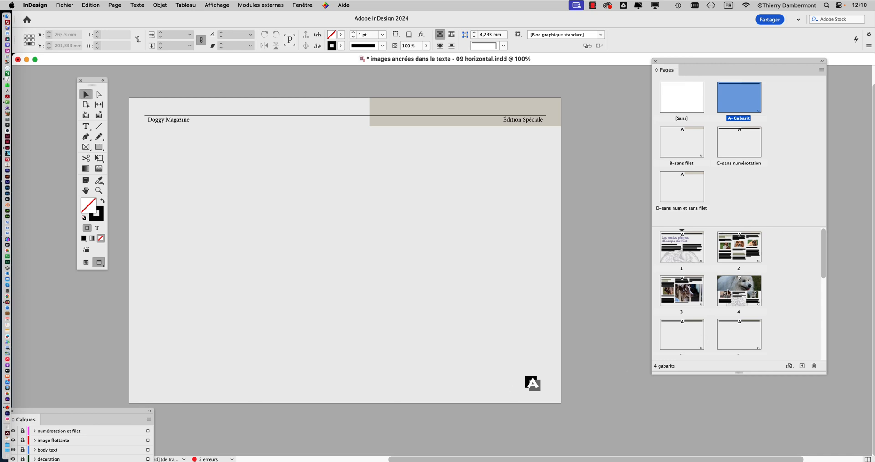
{"action": "double_click", "coordinate": [733, 260]}
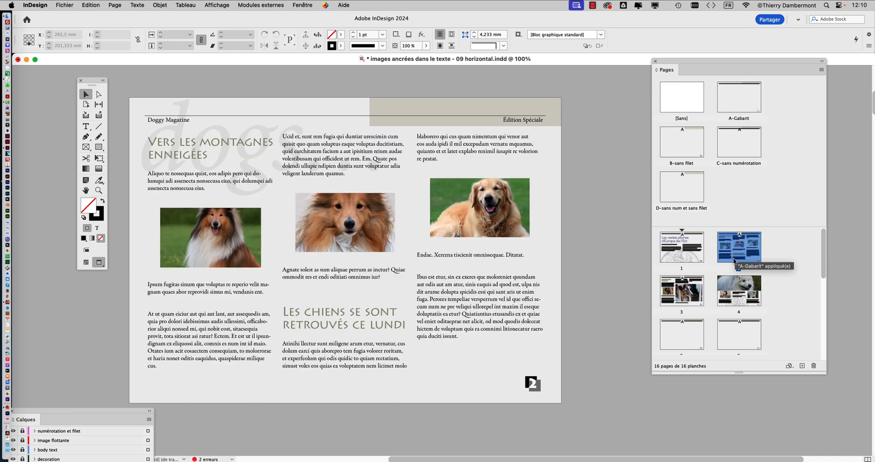
{"action": "double_click", "coordinate": [683, 292]}
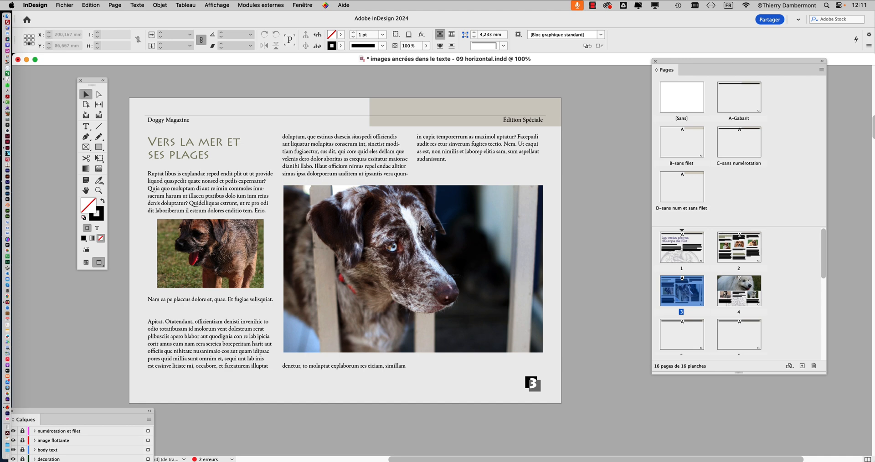
{"action": "double_click", "coordinate": [727, 292]}
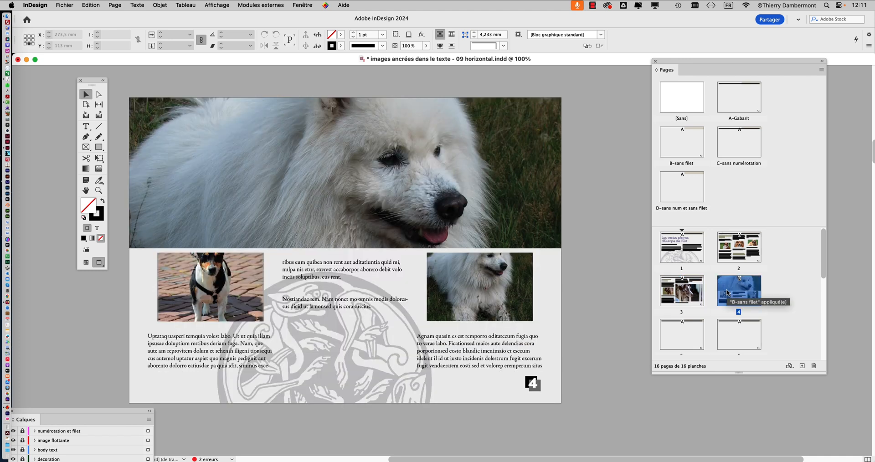
{"action": "double_click", "coordinate": [742, 250]}
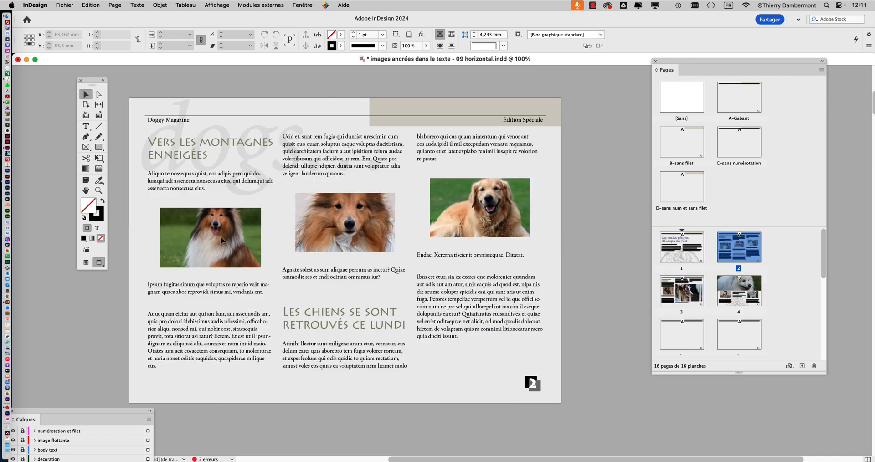
- Hide the fond gris layer and inspect page 2 without the grey background
{"action": "left_click_drag", "start_coordinate": [58, 413], "coordinate": [638, 96]}
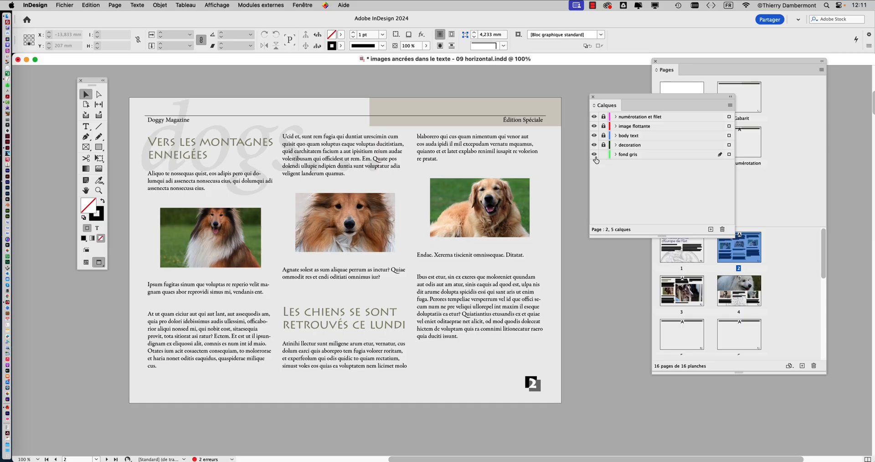
{"action": "left_click", "coordinate": [594, 155]}
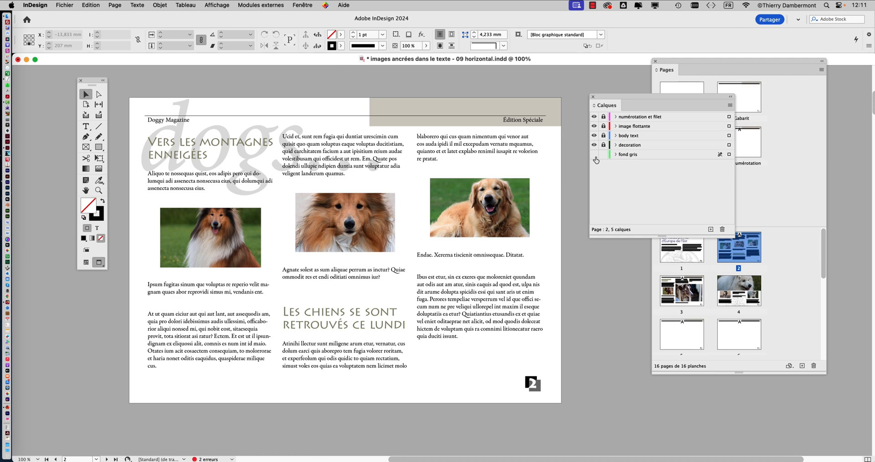
{"action": "scroll", "coordinate": [275, 213], "scroll_direction": "up", "scroll_amount": 1}
{"action": "scroll", "coordinate": [275, 213], "scroll_direction": "up", "scroll_amount": 1}
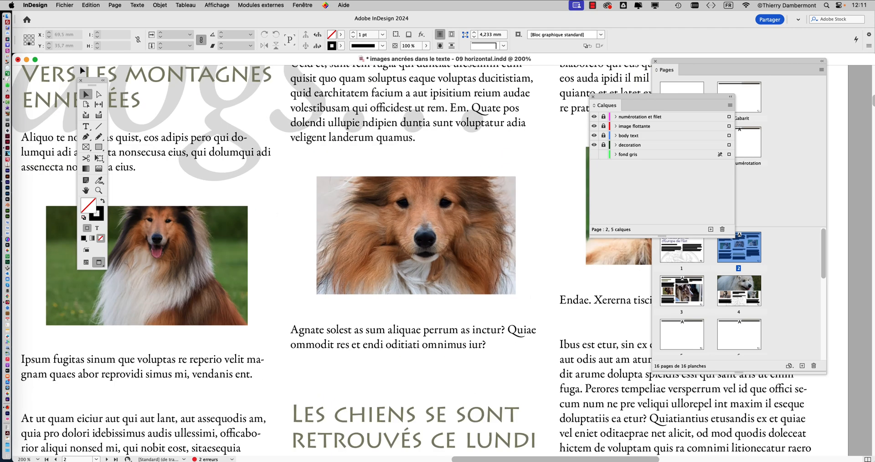
- Toggle the fond gris layer's visibility repeatedly to compare page 2 with and without the grey background, and leave the layer shown
{"action": "left_click_drag", "start_coordinate": [90, 82], "coordinate": [68, 79]}
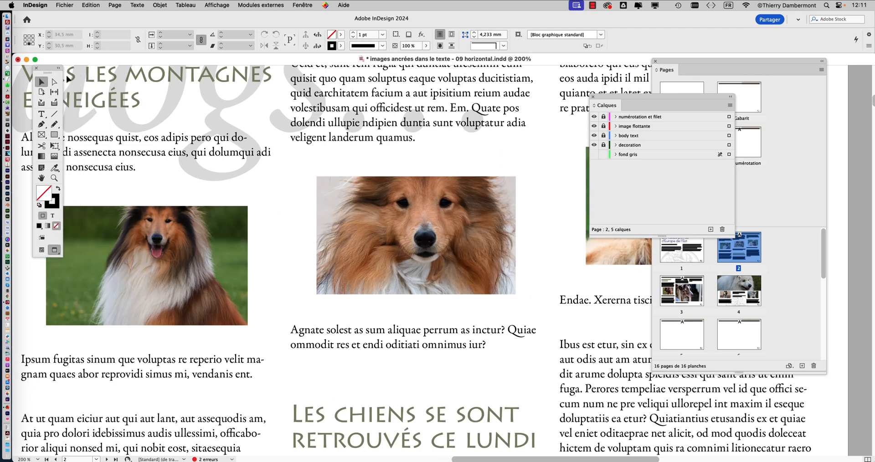
{"action": "left_click", "coordinate": [593, 155]}
{"action": "left_click", "coordinate": [594, 155]}
{"action": "left_click", "coordinate": [593, 155]}
{"action": "left_click", "coordinate": [593, 155]}
{"action": "left_click", "coordinate": [594, 155]}
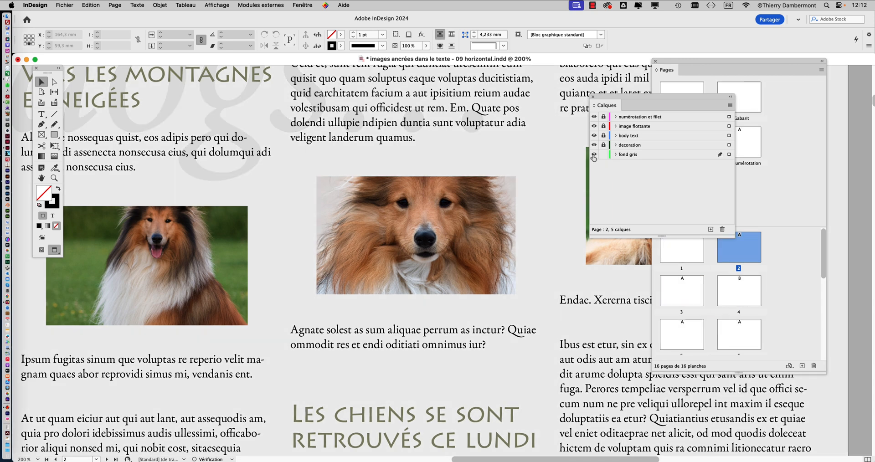
{"action": "left_click", "coordinate": [594, 155]}
{"action": "left_click", "coordinate": [593, 154]}
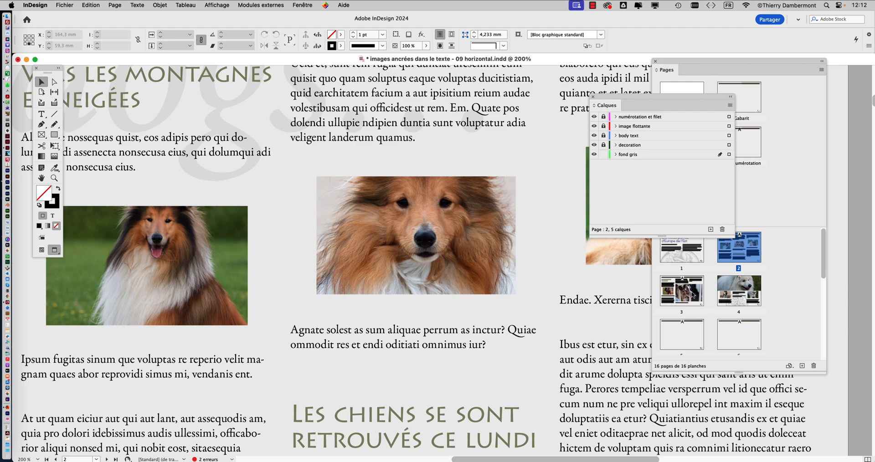
- Display the lower part of page 3 and toggle the fond gris layer off and on to compare its background
{"action": "double_click", "coordinate": [682, 290]}
{"action": "left_click_drag", "start_coordinate": [548, 277], "coordinate": [357, 204]}
{"action": "scroll", "coordinate": [412, 245], "scroll_direction": "down", "scroll_amount": 2}
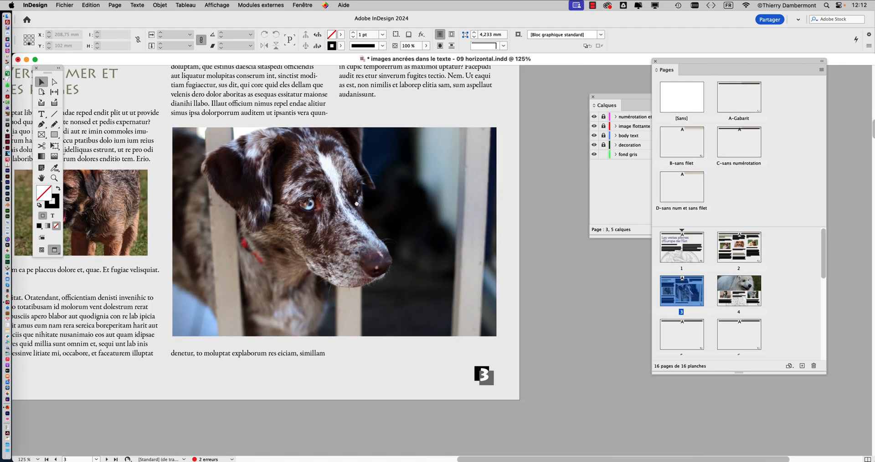
{"action": "left_click", "coordinate": [594, 154]}
{"action": "left_click", "coordinate": [594, 155]}
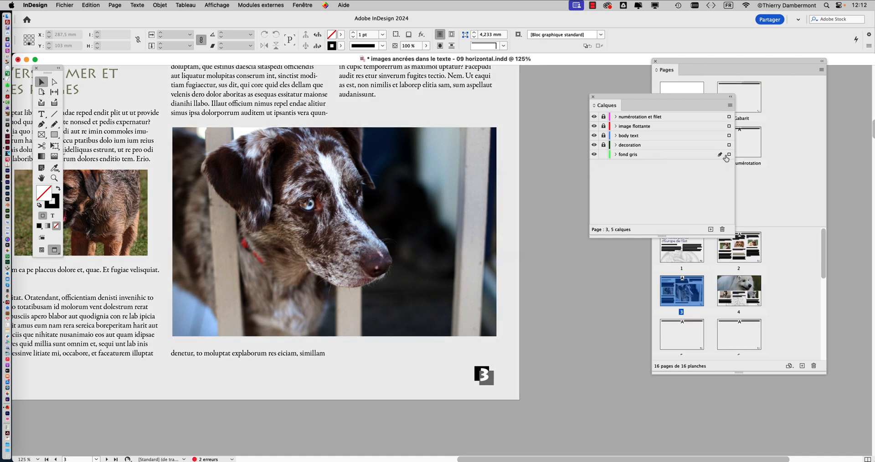
- Open the A-Gabarit parent page, select its full-page background rectangle and display the swatches over the page
{"action": "left_click_drag", "start_coordinate": [681, 96], "coordinate": [665, 108]}
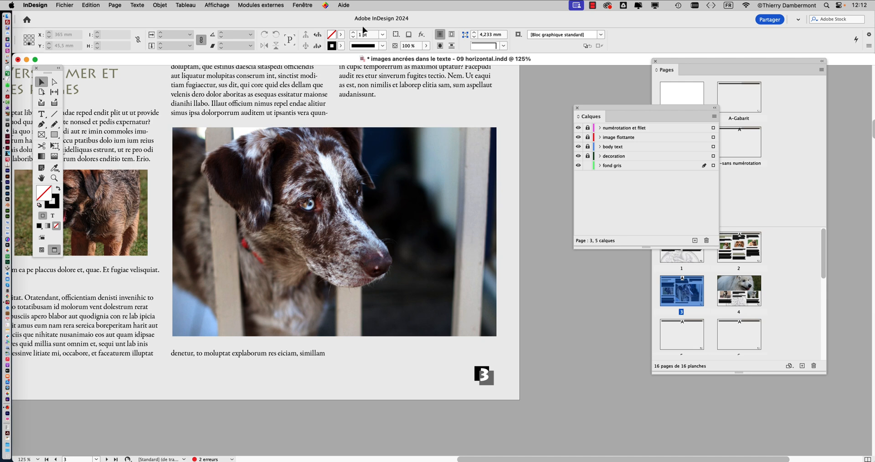
{"action": "double_click", "coordinate": [733, 103]}
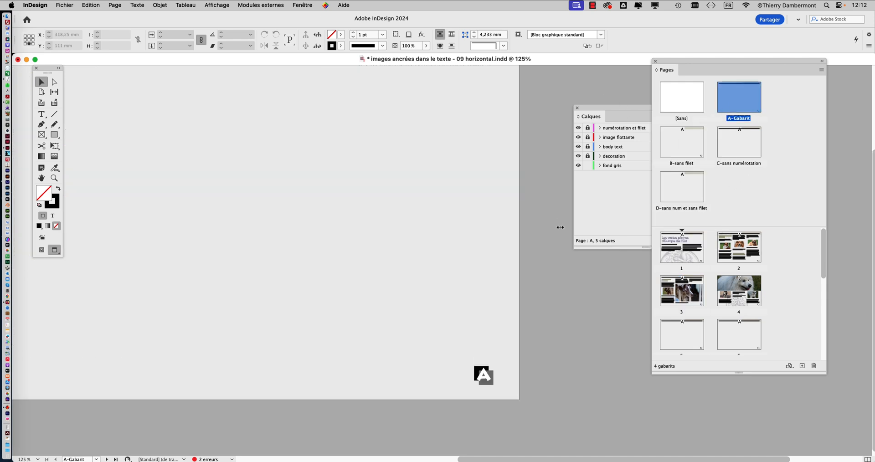
{"action": "left_click", "coordinate": [478, 210]}
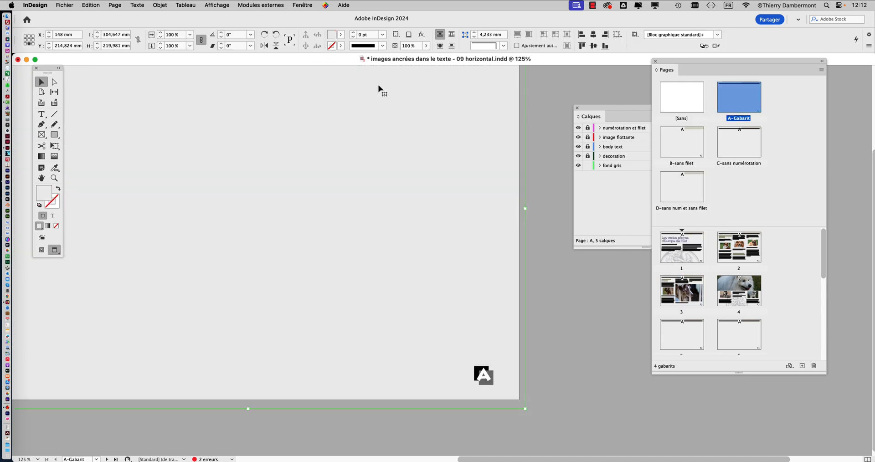
{"action": "left_click", "coordinate": [304, 5]}
{"action": "mouse_move", "coordinate": [314, 107]}
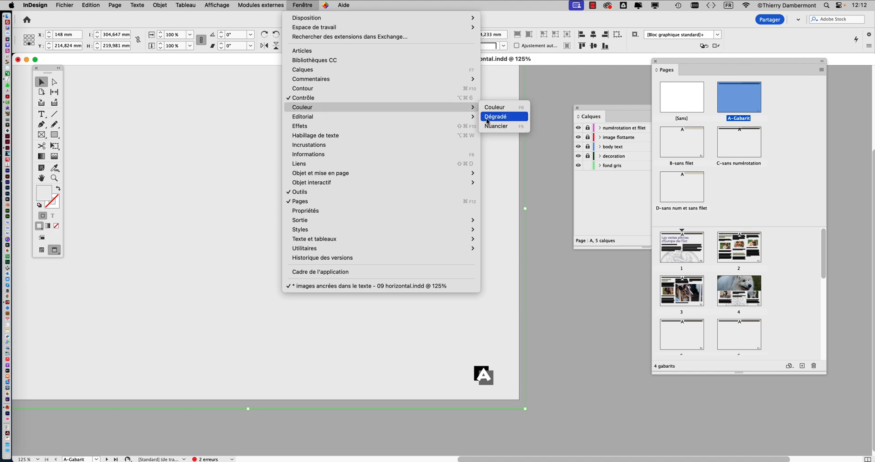
{"action": "left_click", "coordinate": [501, 127]}
{"action": "left_click_drag", "start_coordinate": [510, 198], "coordinate": [481, 198]}
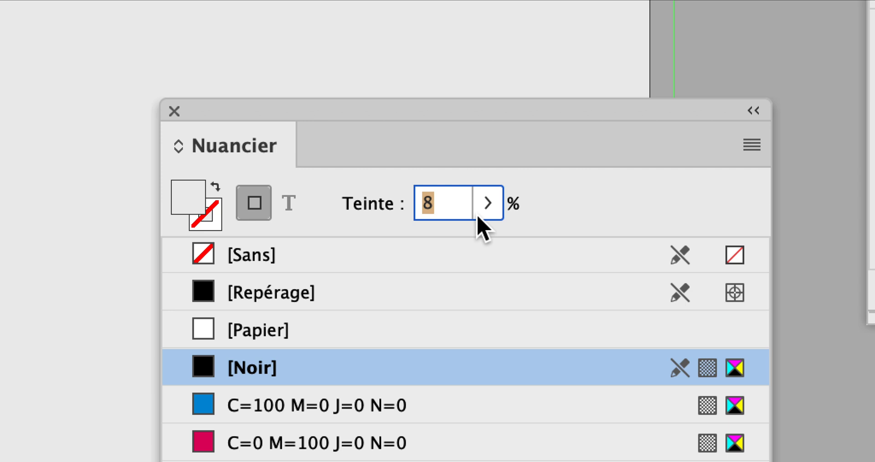
- Lower the [Noir] tint of the A-Gabarit background rectangle to about 5%
{"action": "left_click", "coordinate": [474, 285]}
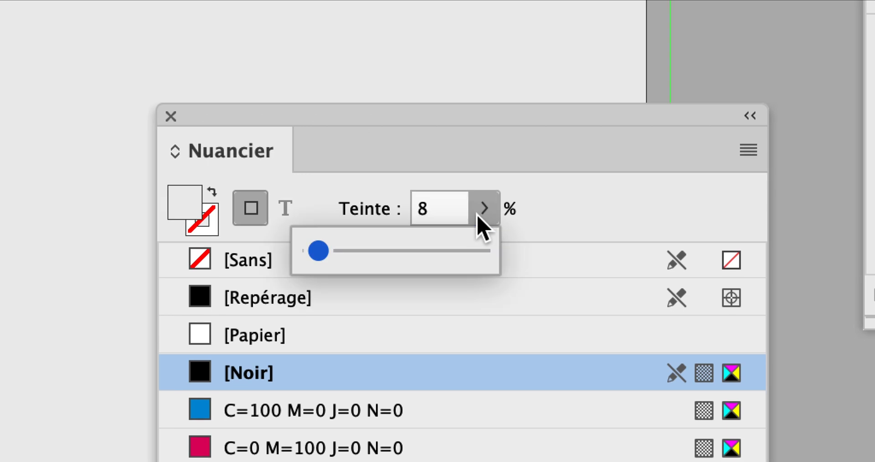
{"action": "left_click_drag", "start_coordinate": [399, 230], "coordinate": [439, 225]}
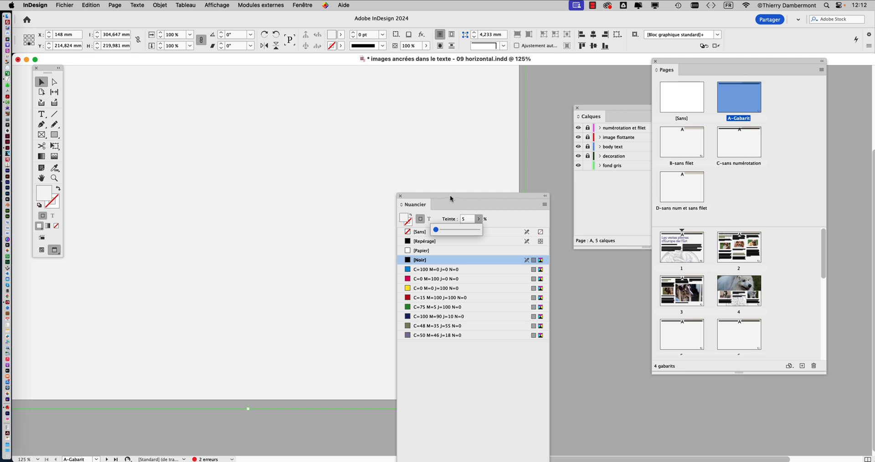
{"action": "left_click", "coordinate": [505, 84]}
{"action": "left_click", "coordinate": [478, 219]}
{"action": "left_click_drag", "start_coordinate": [437, 230], "coordinate": [435, 231]}
- Display pages 4 and 3 to check the lighter background, moving the swatches clear of the page
{"action": "double_click", "coordinate": [747, 293]}
{"action": "double_click", "coordinate": [696, 290]}
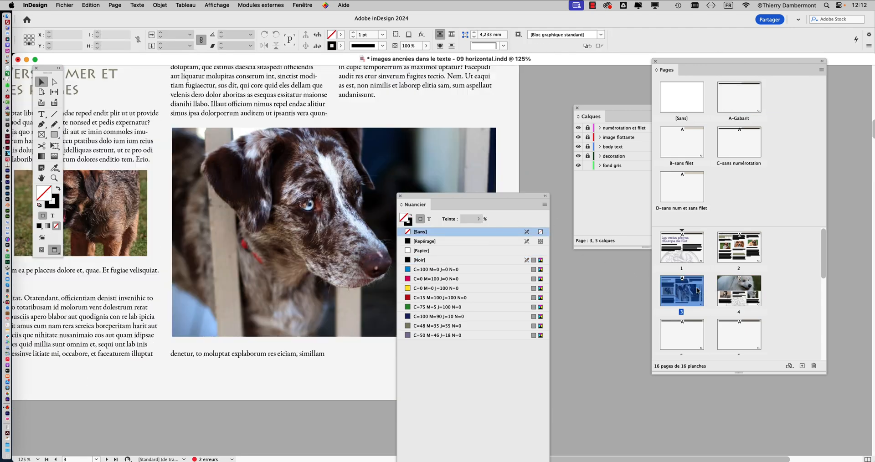
{"action": "mouse_move", "coordinate": [442, 196]}
{"action": "left_mouse_down"}
{"action": "mouse_move", "coordinate": [573, 416]}
{"action": "mouse_move", "coordinate": [574, 303]}
{"action": "left_mouse_up"}
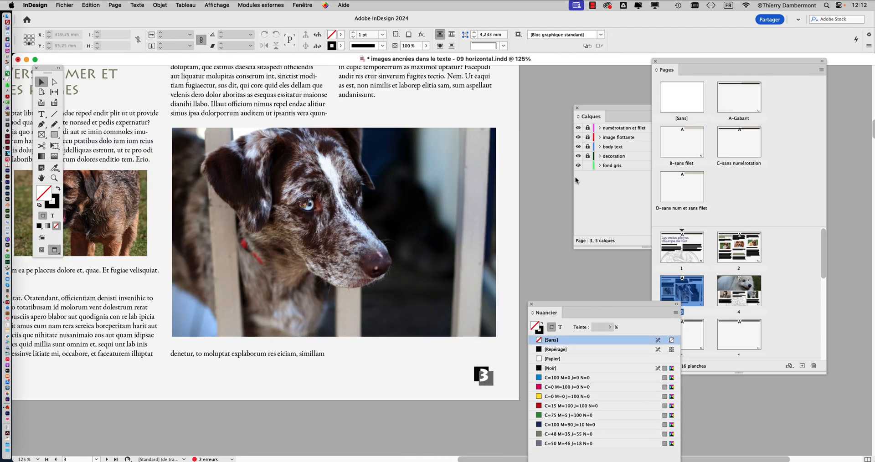
- Toggle the fond gris layer off and on to compare all of page 3 with and without the lighter background
{"action": "left_click", "coordinate": [575, 176]}
{"action": "left_click", "coordinate": [577, 166]}
{"action": "left_click", "coordinate": [577, 165]}
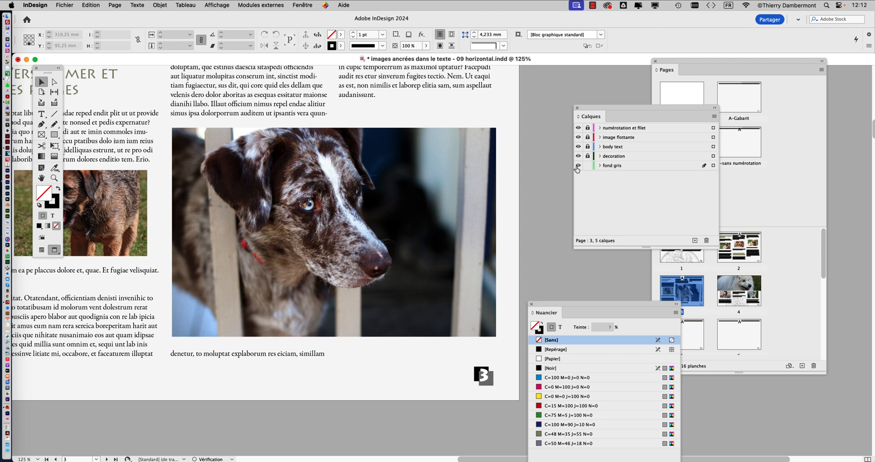
{"action": "key", "text": "super+minus"}
{"action": "key", "text": "super+minus"}
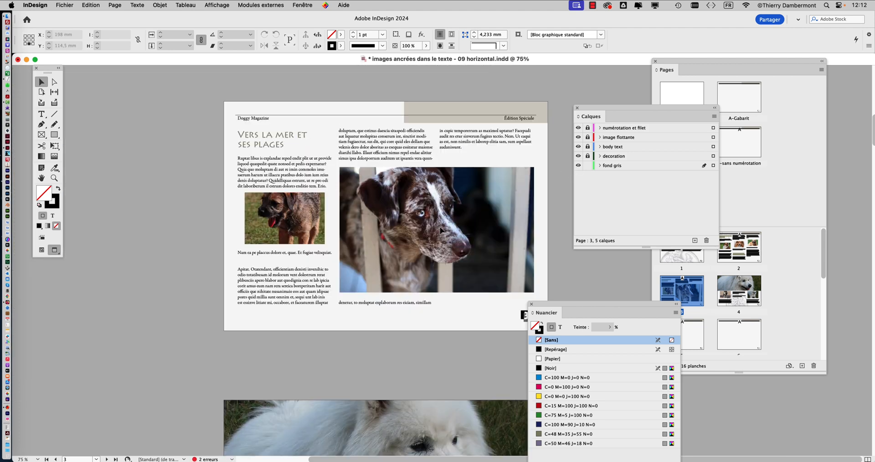
{"action": "left_click", "coordinate": [577, 165]}
{"action": "left_click", "coordinate": [577, 166]}
{"action": "left_click_drag", "start_coordinate": [564, 306], "coordinate": [607, 305]}
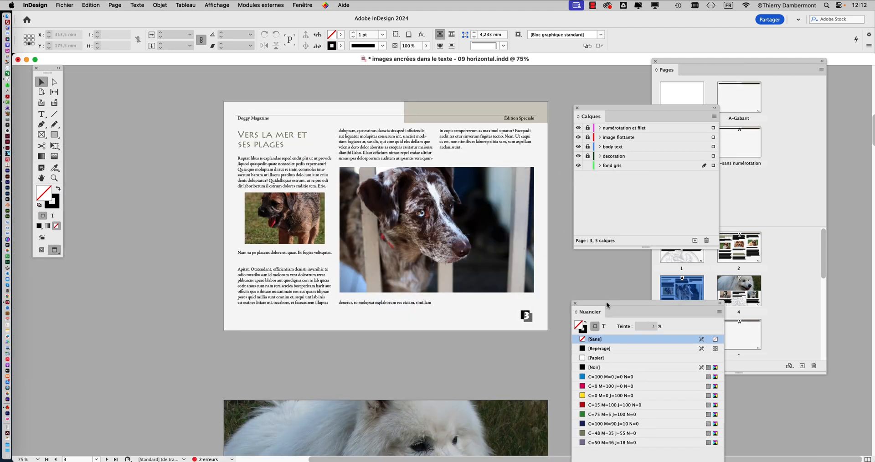
- Begin saving the document under a new file name, setting its version number to 10
{"action": "left_click", "coordinate": [65, 4]}
{"action": "left_click", "coordinate": [73, 84]}
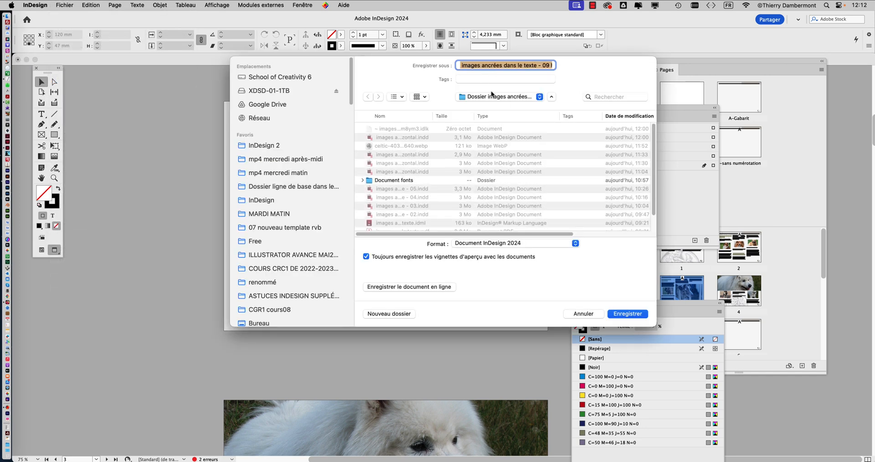
{"action": "left_click", "coordinate": [546, 67]}
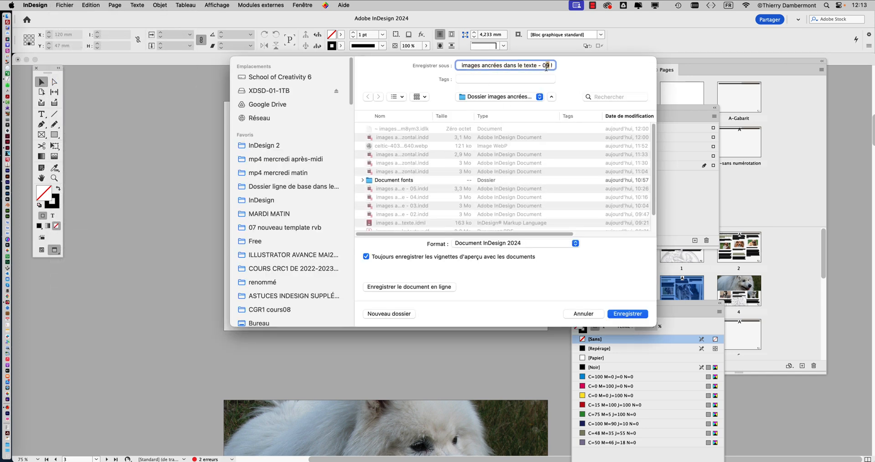
{"action": "left_click_drag", "start_coordinate": [546, 67], "coordinate": [543, 66]}
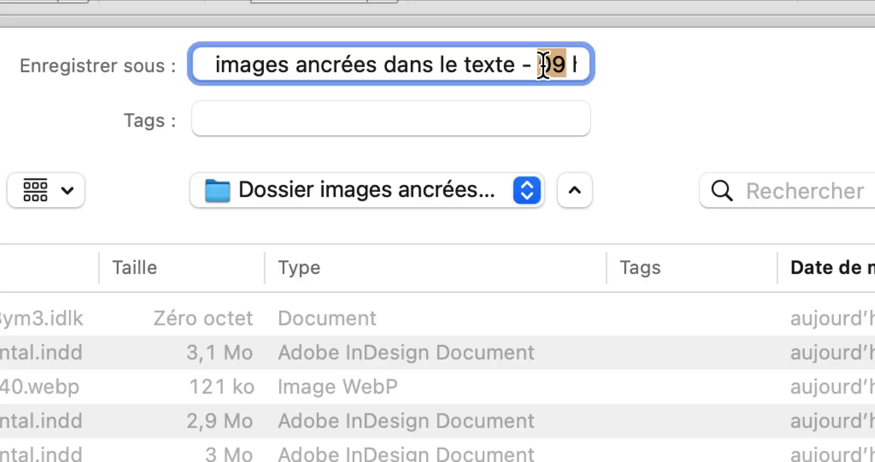
{"action": "type", "text": "10"}
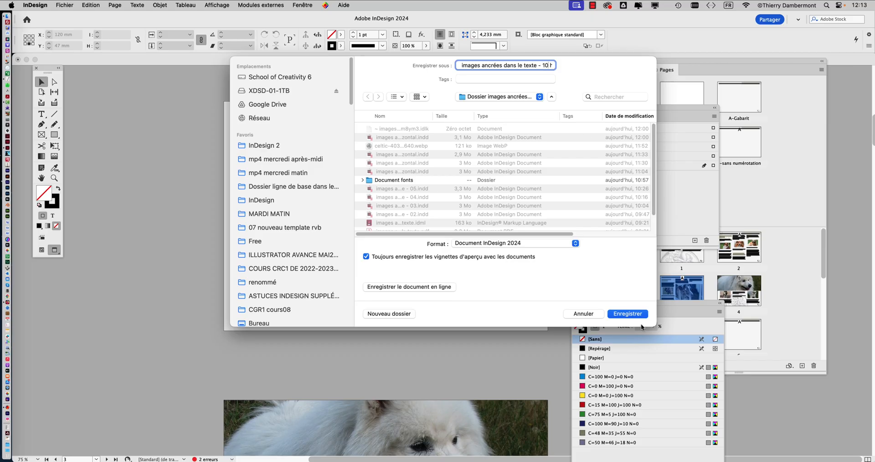